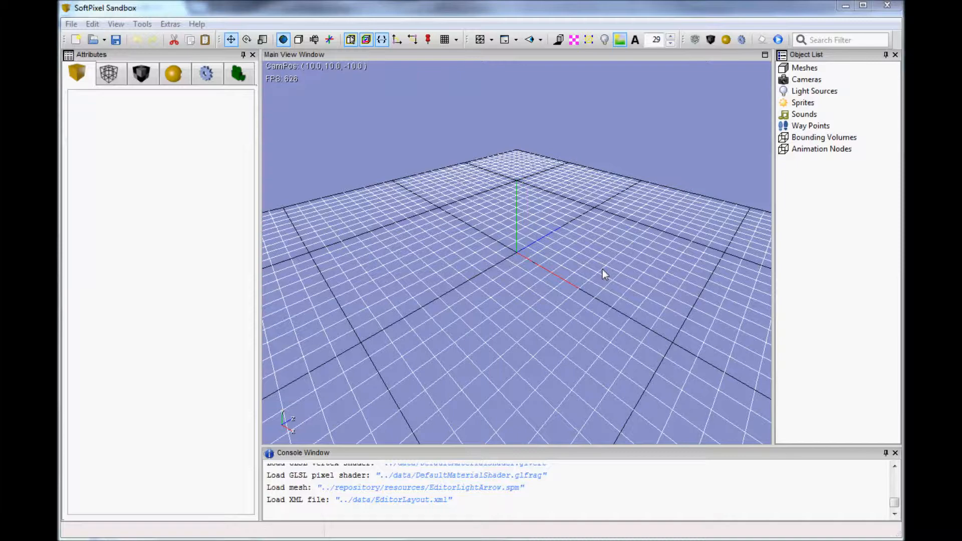
Step: Look around the empty grid and fly the camera forward and backward at a camera move speed of 13
right_drag(597, 277, 596, 282)
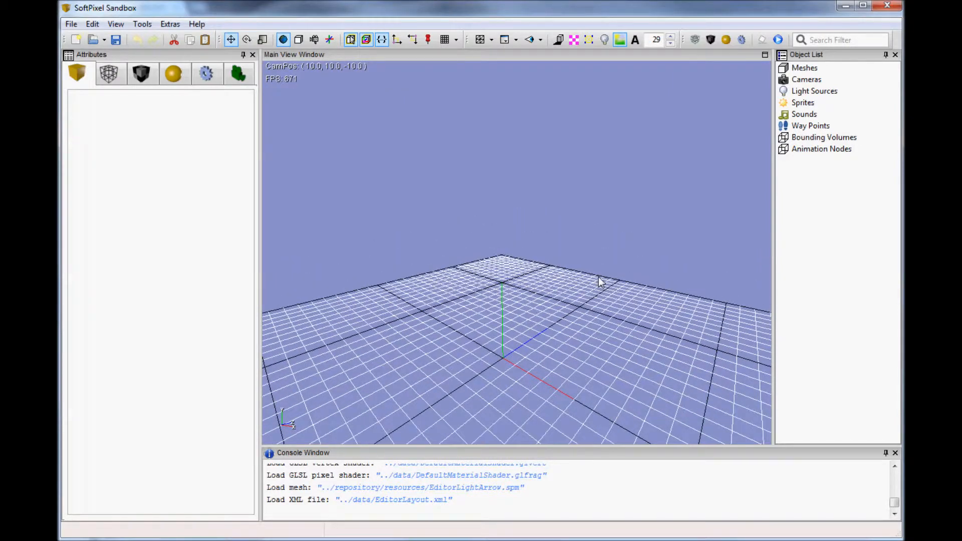
right_drag(591, 244, 590, 249)
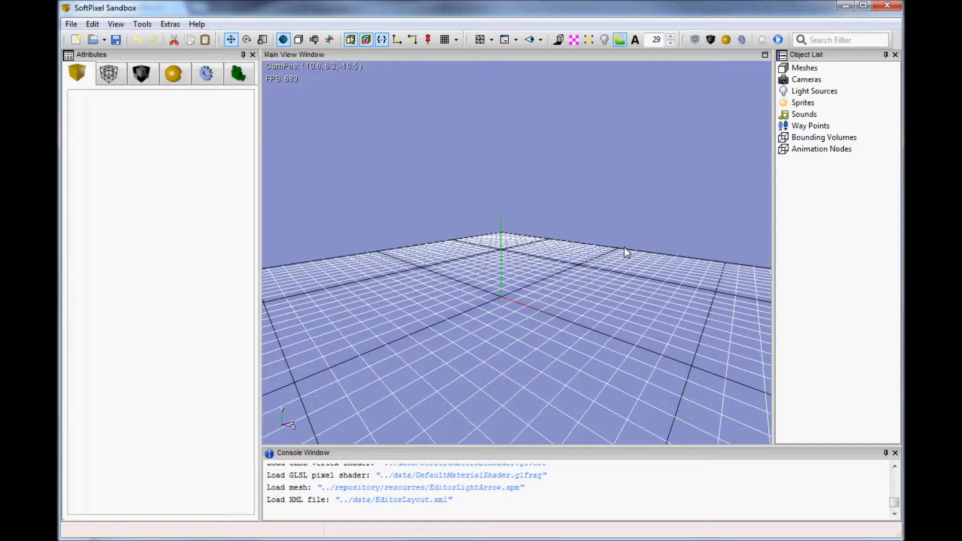
right_drag(624, 248, 625, 247)
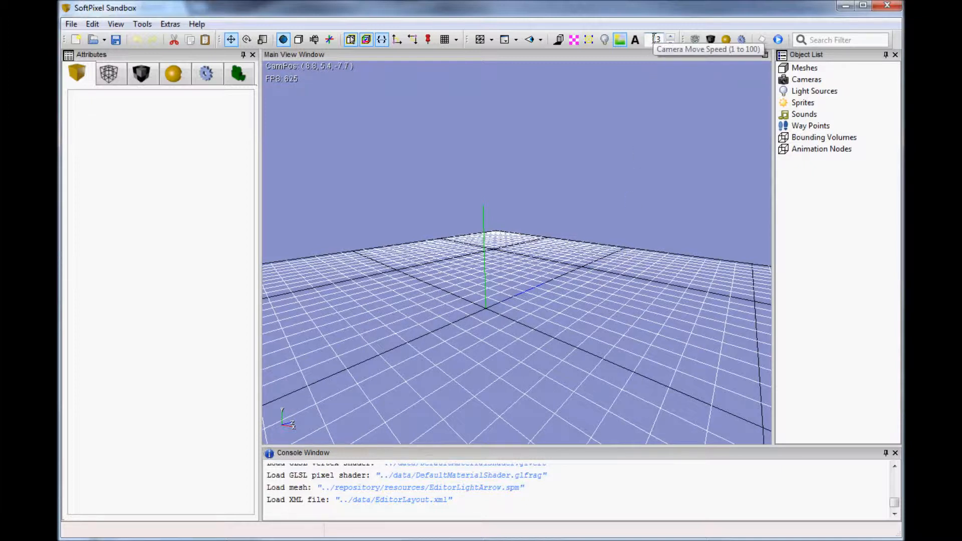
right_drag(634, 186, 631, 189)
key(w)
key(s)
key(w)
key(s)
key(w)
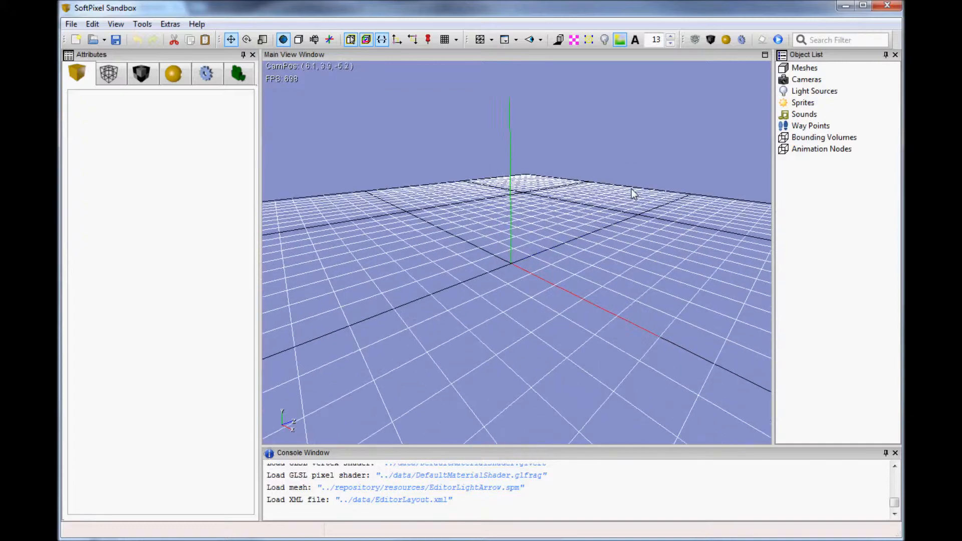
key(s)
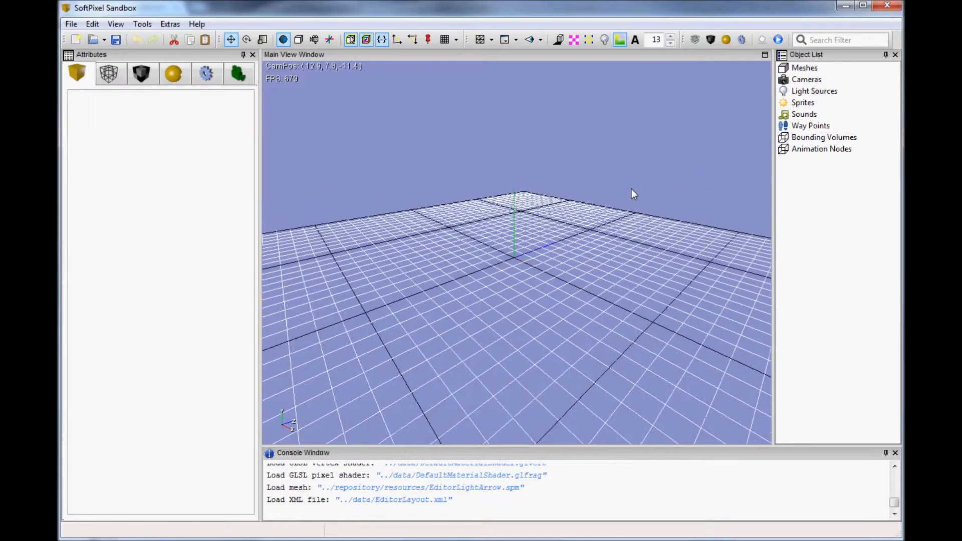
key(w)
Step: Set the camera move speed to 19 and try it out by flying and panning around the origin
scroll(653, 40, up, 4)
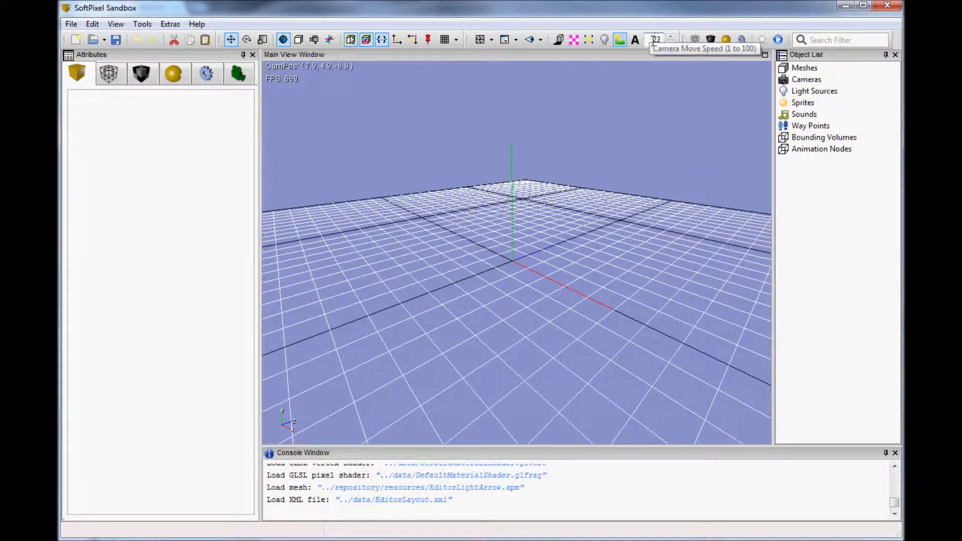
key(a)
right_drag(604, 194, 604, 194)
scroll(651, 40, down, 4)
scroll(652, 40, down, 2)
right_drag(612, 230, 612, 230)
key(s)
key(w)
middle_drag(610, 269, 610, 268)
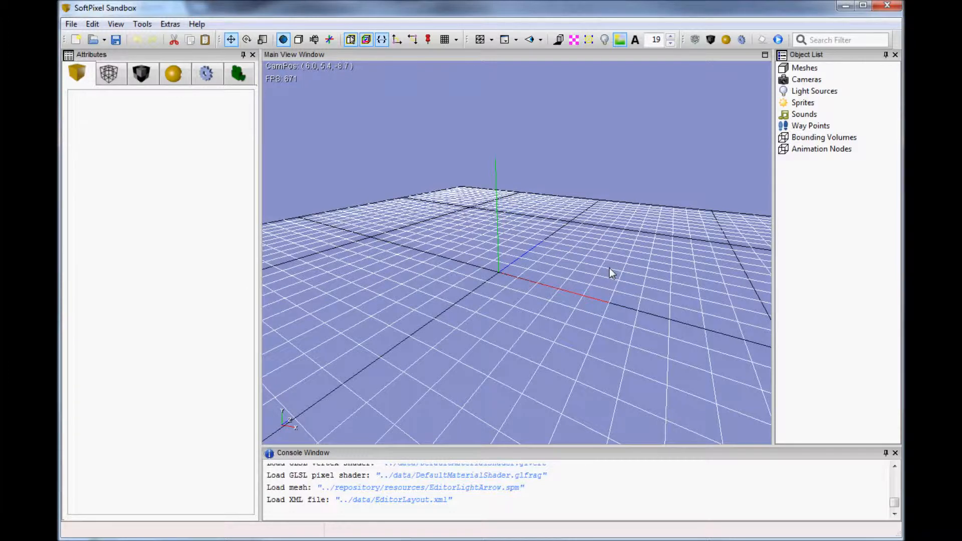
Step: Create a cube primitive and move it from the origin along the positive X axis
click(118, 76)
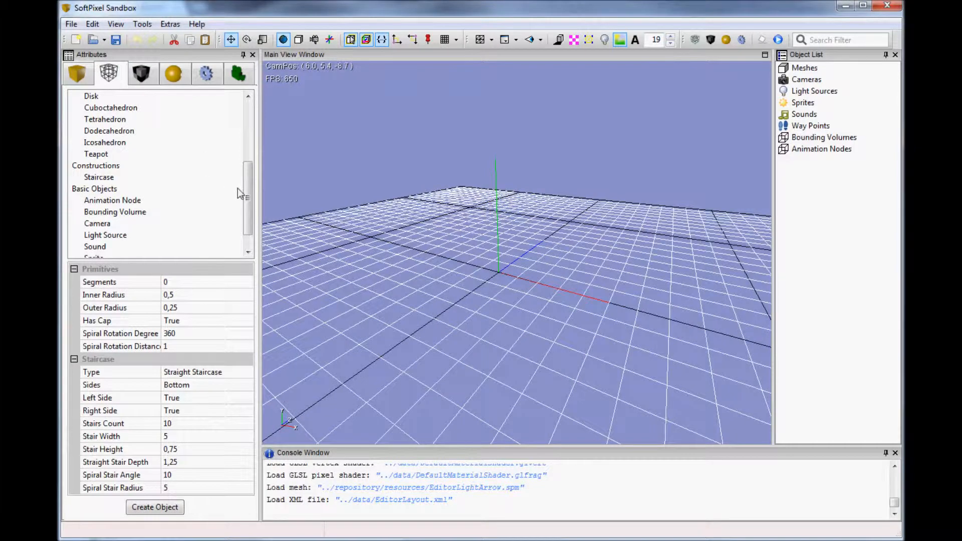
scroll(248, 185, up, 4)
scroll(248, 185, up, 4)
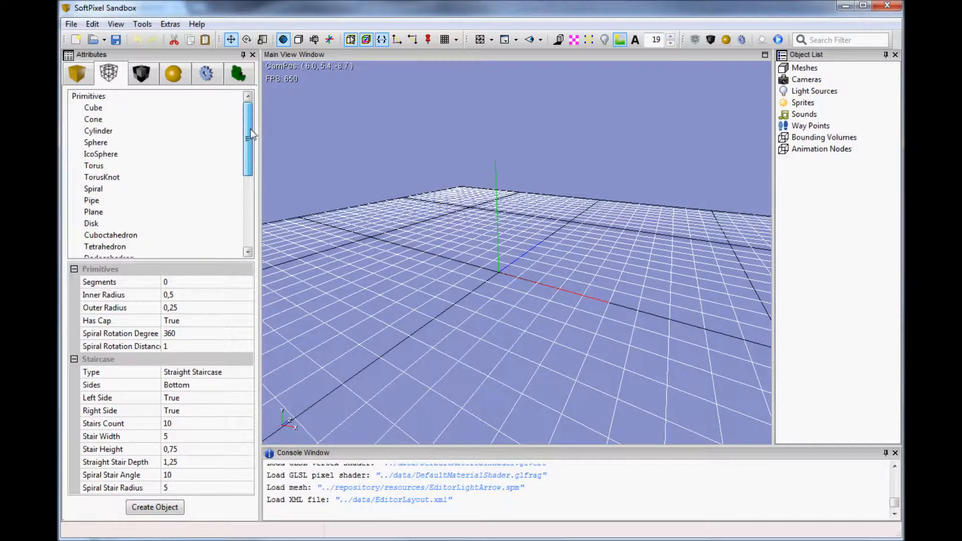
click(95, 109)
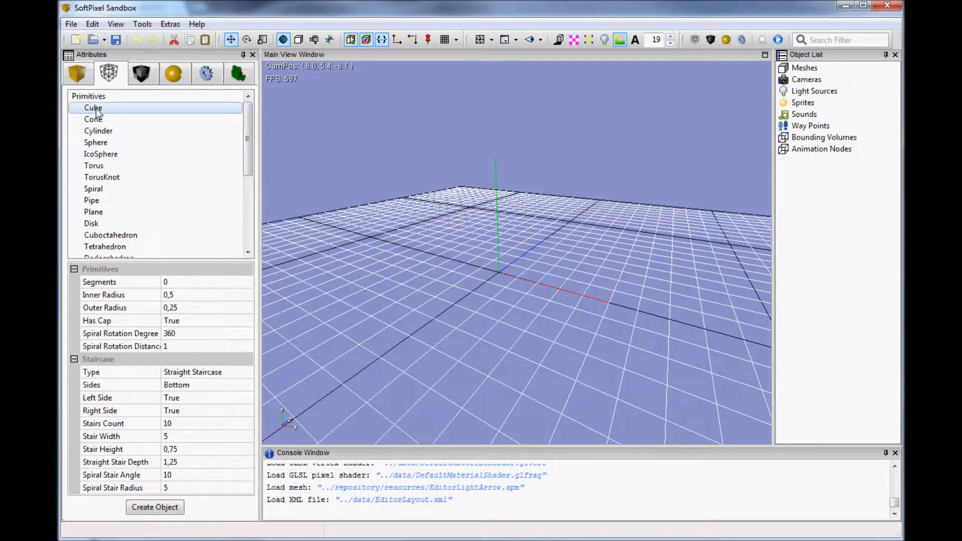
click(159, 509)
click(490, 278)
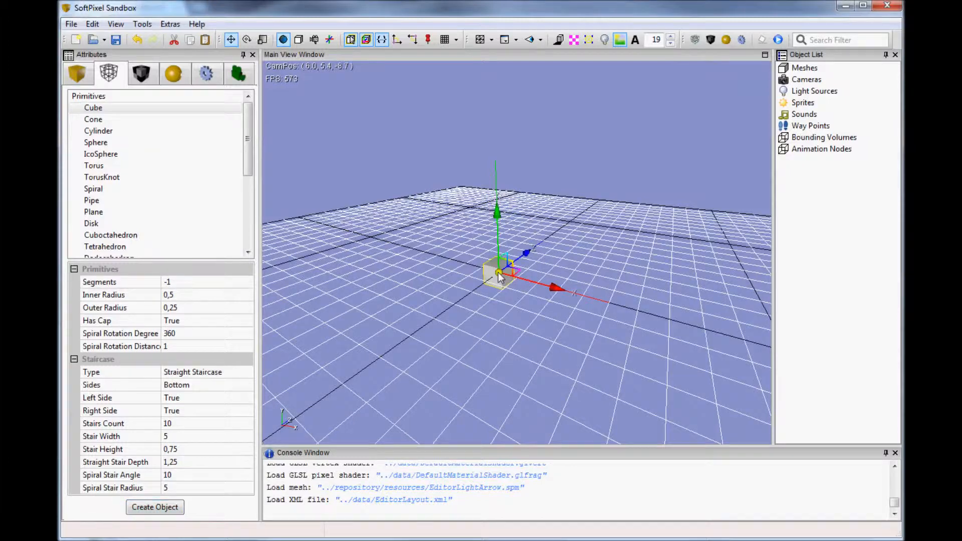
right_drag(497, 275, 509, 272)
drag(533, 259, 626, 286)
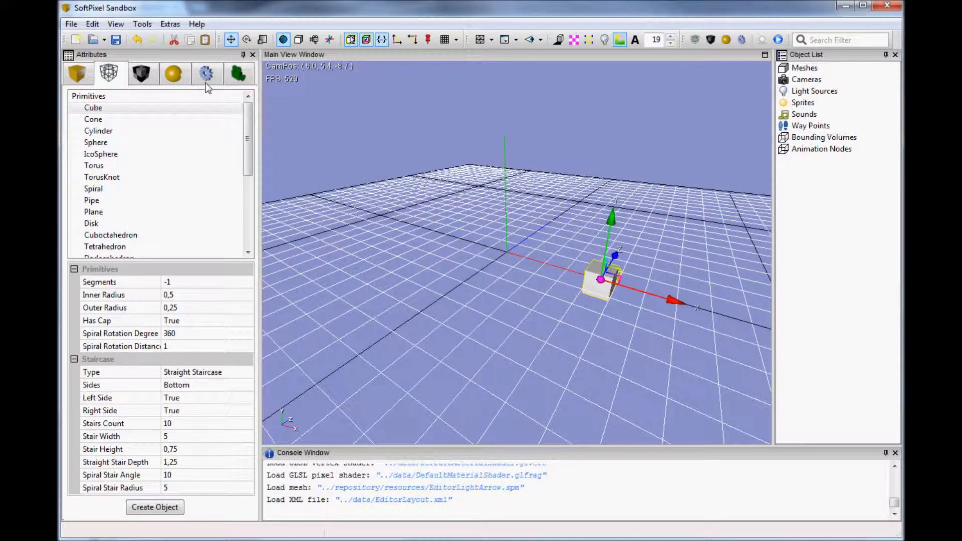
Step: Create a second cube and move it across the ground plane, away from the origin and the first cube
double_click(95, 109)
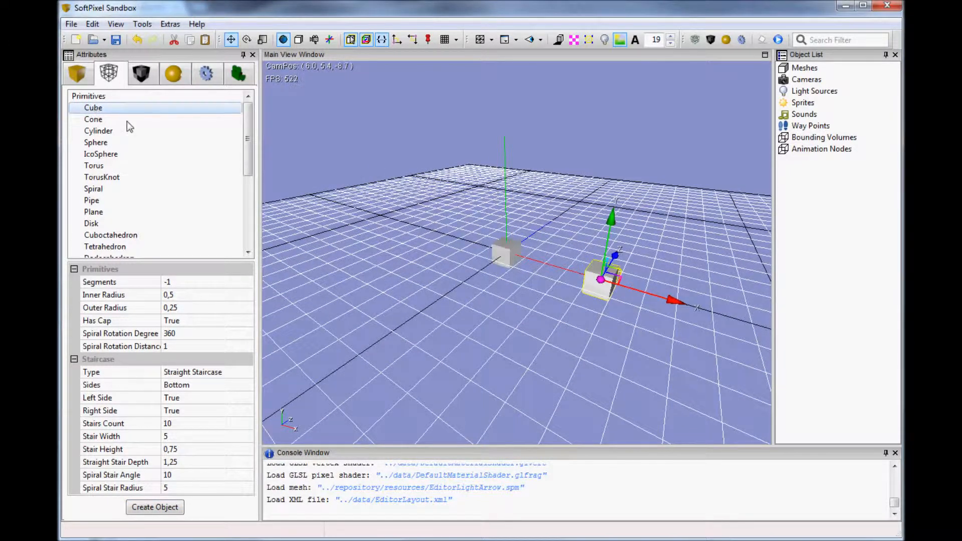
click(505, 255)
drag(505, 256, 374, 281)
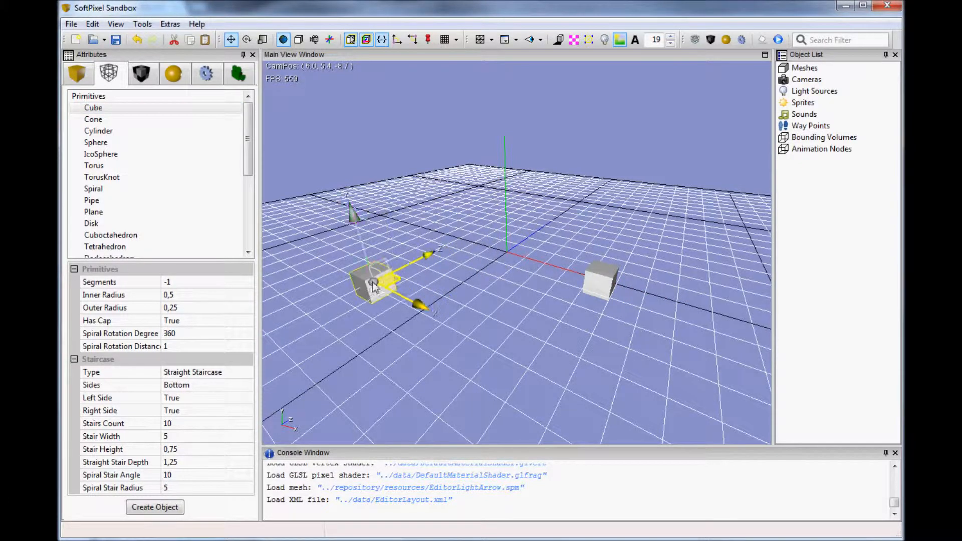
Step: Create a sphere primitive and move it across the ground plane to a spot in front of the two cubes
scroll(139, 172, down, 2)
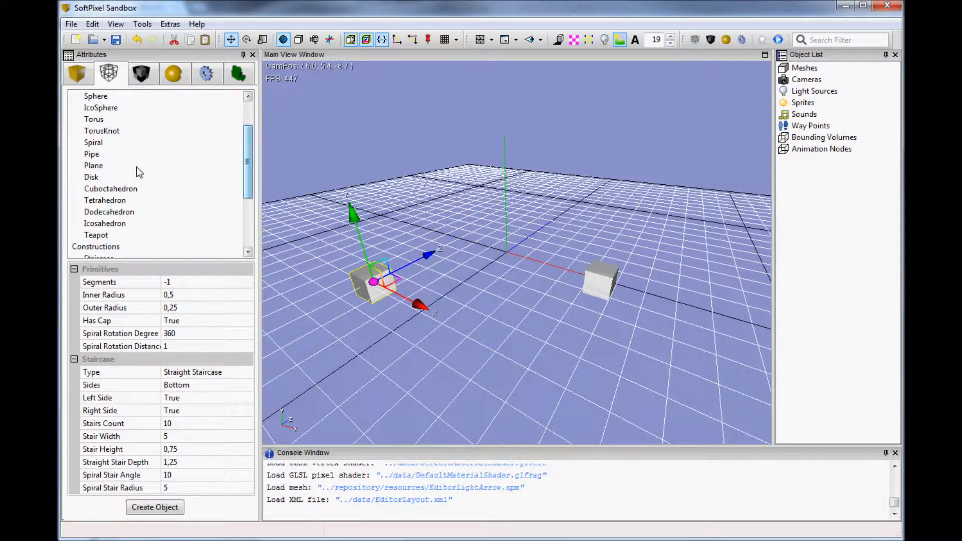
double_click(110, 100)
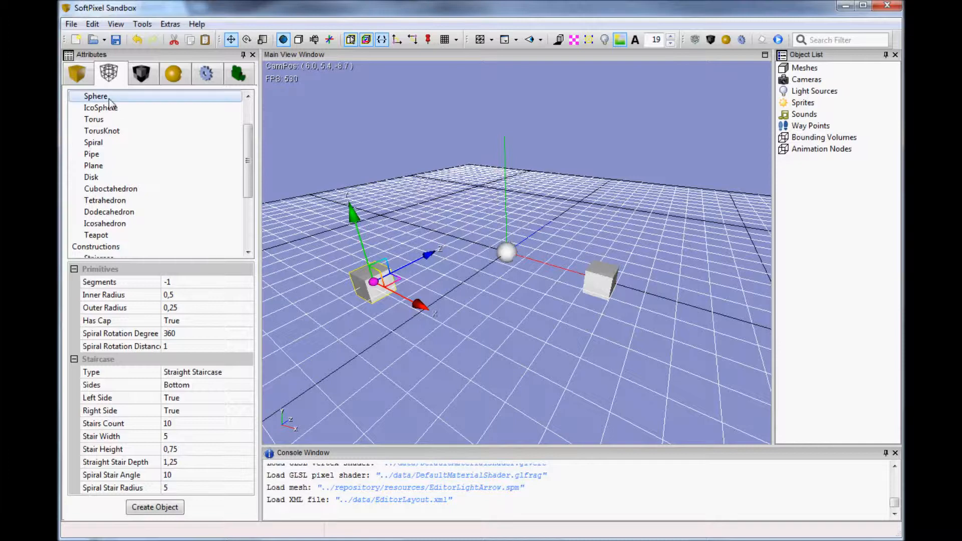
click(507, 257)
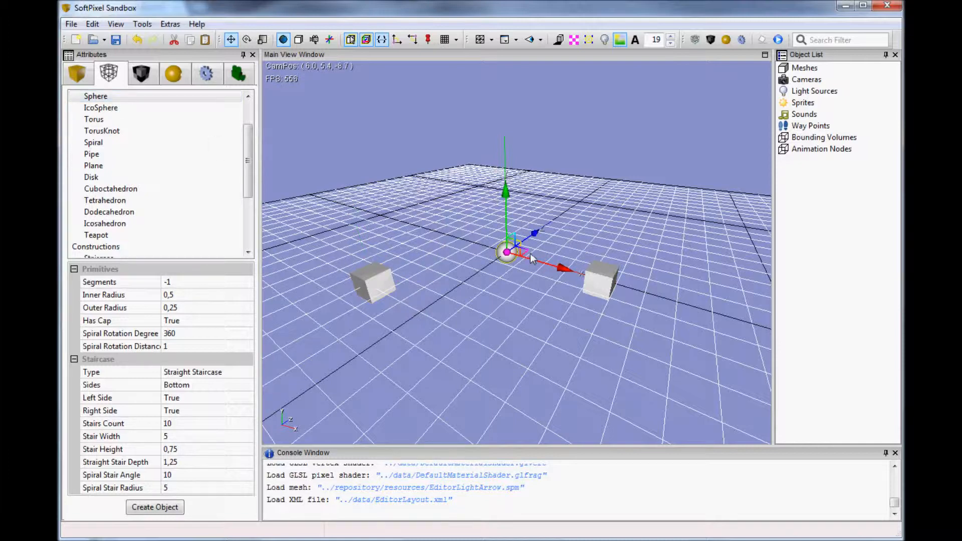
drag(531, 258, 508, 336)
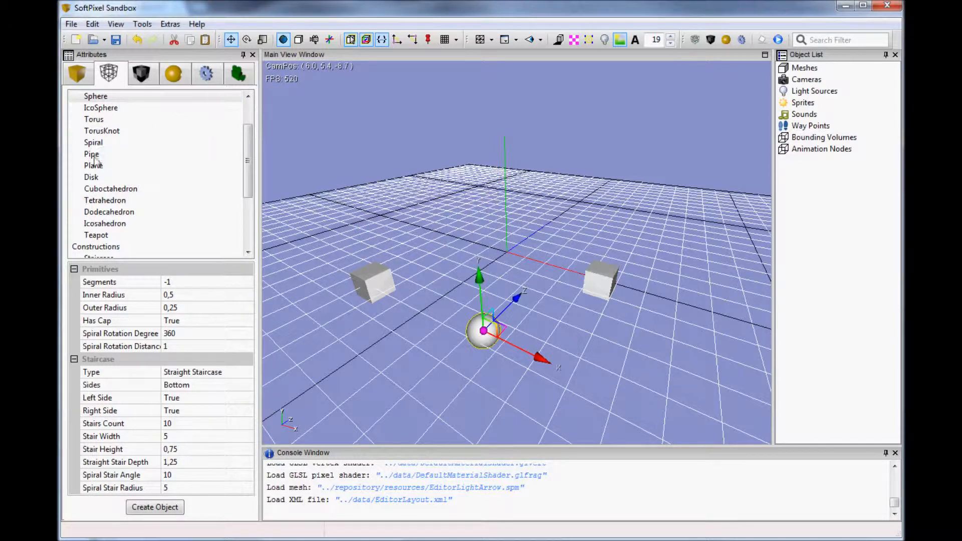
Step: Create a spiral primitive and move it from the origin along the negative X axis
double_click(101, 143)
click(507, 258)
right_drag(559, 272, 560, 272)
key(w)
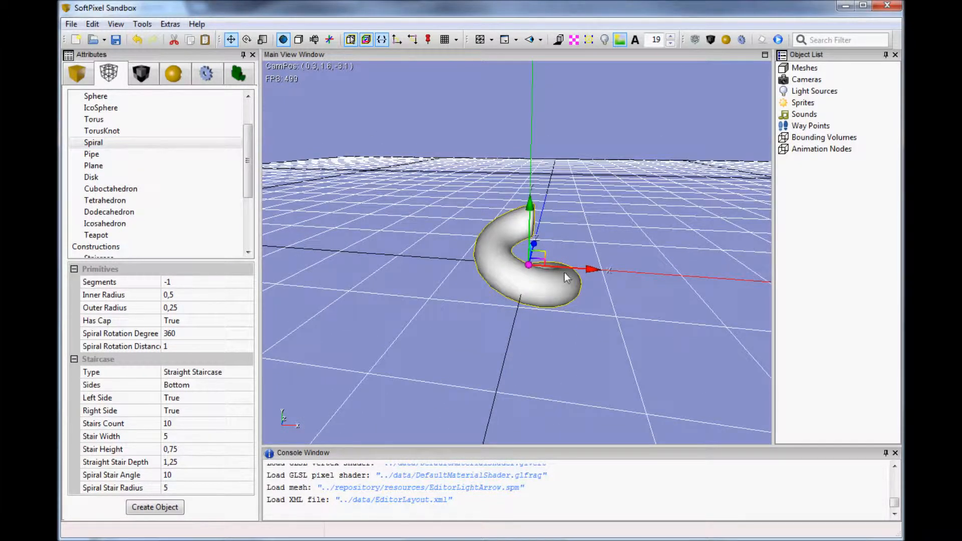
drag(570, 266, 371, 258)
Step: Create a light source and raise it along the Y axis above the origin
scroll(247, 159, down, 1)
scroll(247, 159, down, 3)
double_click(119, 214)
click(550, 273)
right_drag(560, 299, 560, 299)
key(s)
drag(514, 230, 512, 108)
Step: Create a camera object and move it away from the origin
double_click(100, 200)
right_drag(525, 270, 554, 274)
key(d)
click(556, 274)
drag(569, 256, 314, 215)
Step: Select the spiral, try a segment count of 3, and raise its segments to 11
click(528, 245)
right_drag(549, 273, 548, 273)
key(w)
key(a)
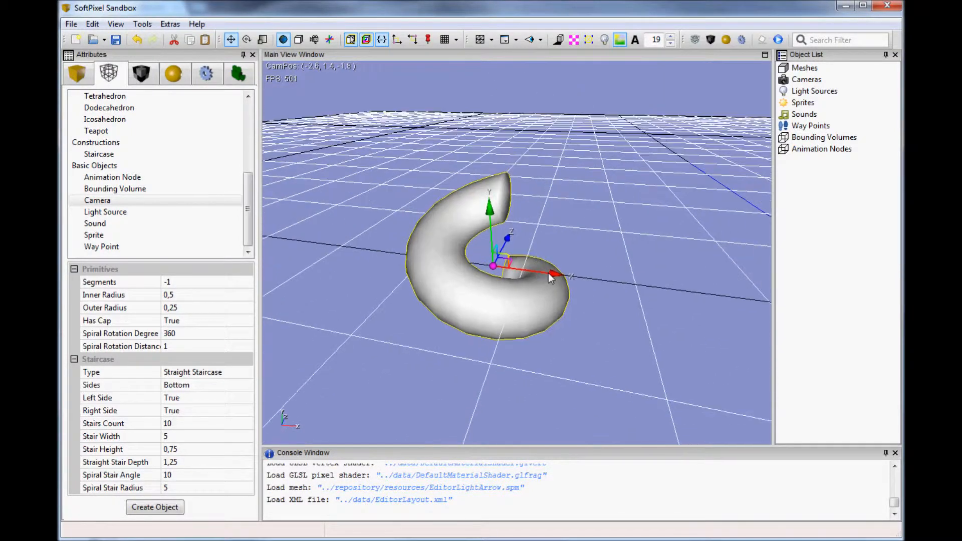
click(194, 281)
text(3)
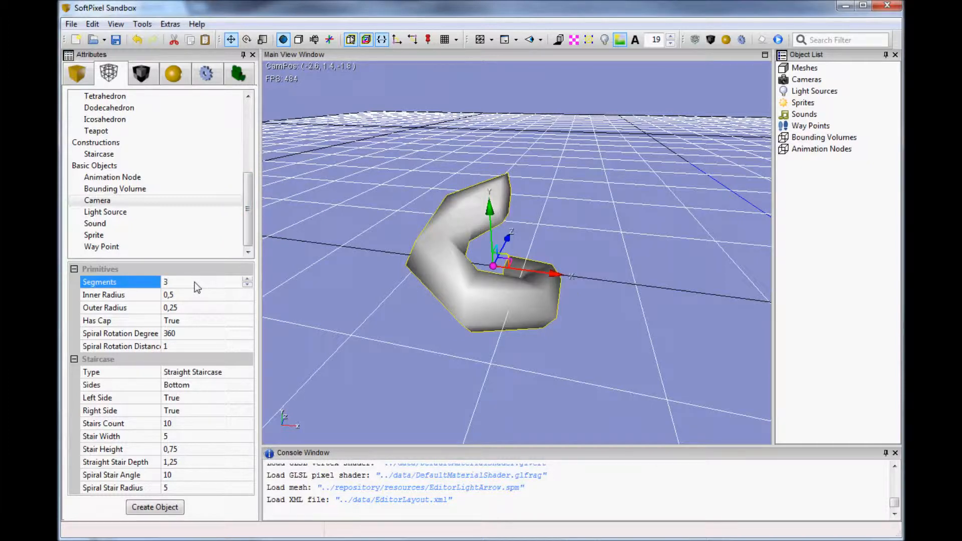
click(247, 280)
click(248, 279)
click(247, 279)
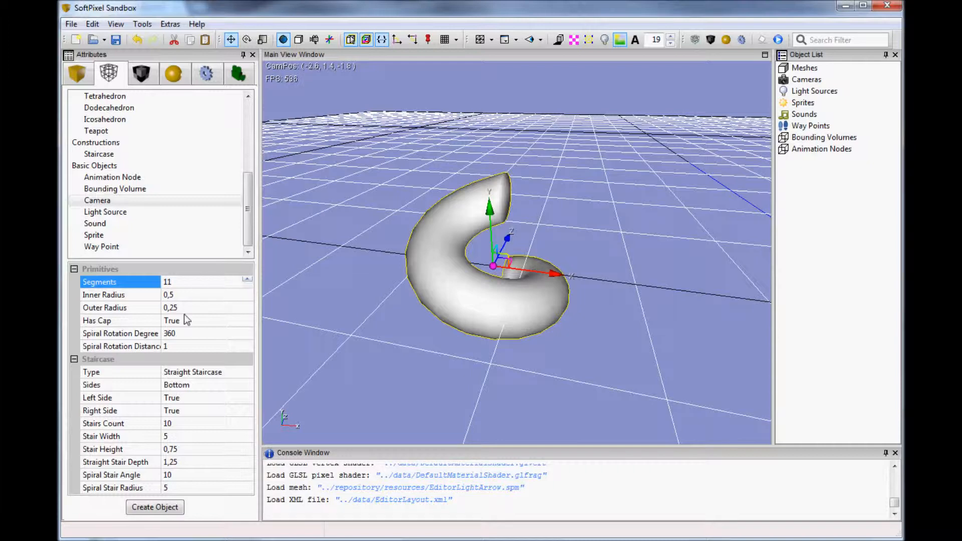
Step: Set the spiral's rotation degree to 720 and its outer radius to 0,15
click(189, 336)
key(Return)
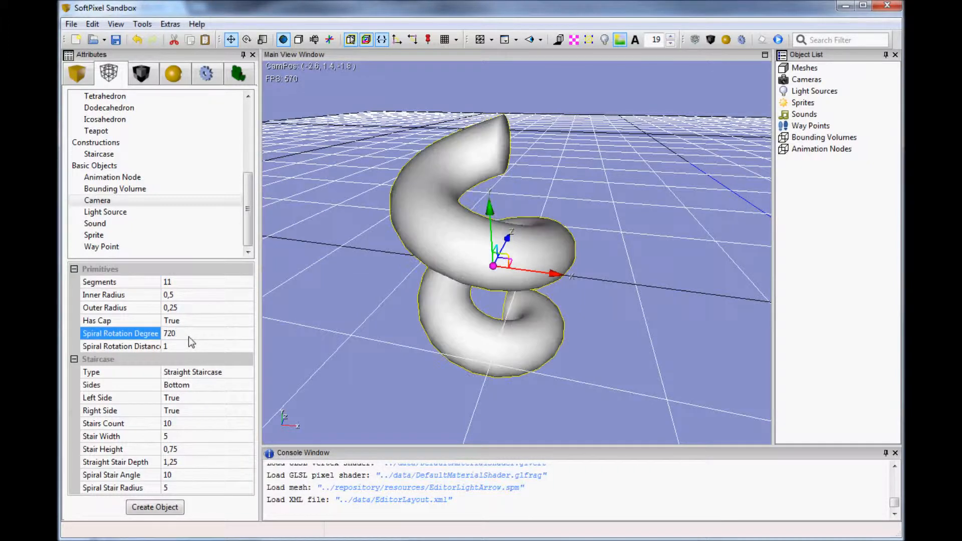
click(199, 308)
click(199, 307)
text(1)
key(Return)
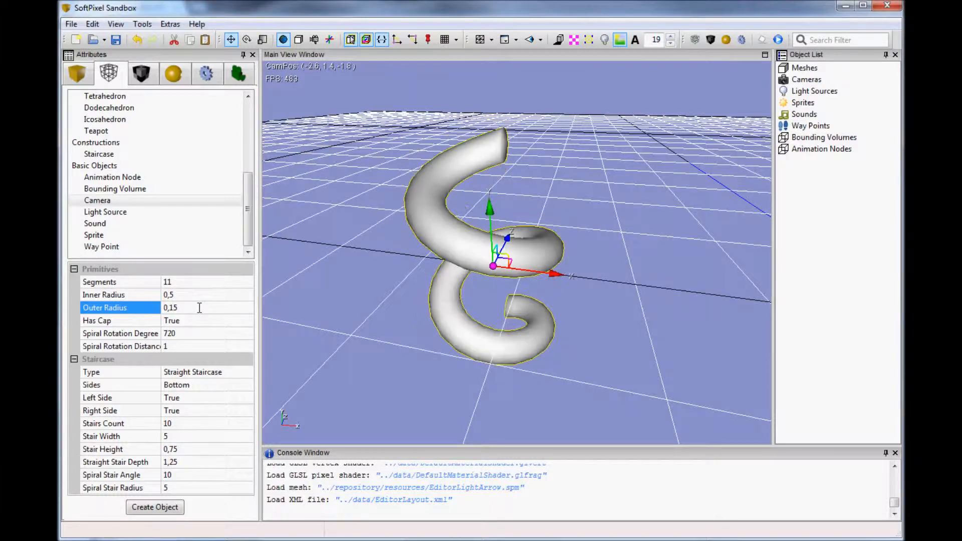
Step: Deselect the spiral and duplicate the large cube near it twice, moving each copy away from its source
right_drag(528, 285, 528, 285)
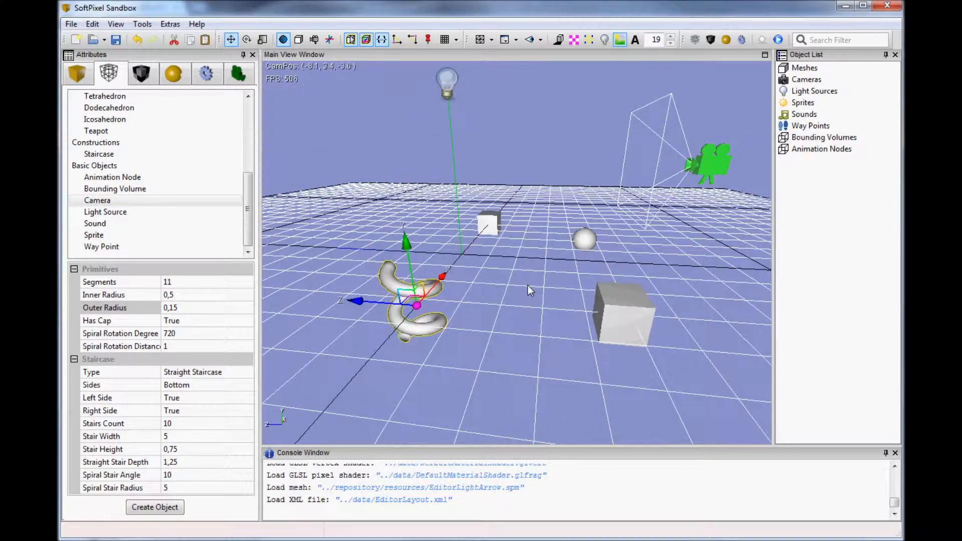
click(524, 288)
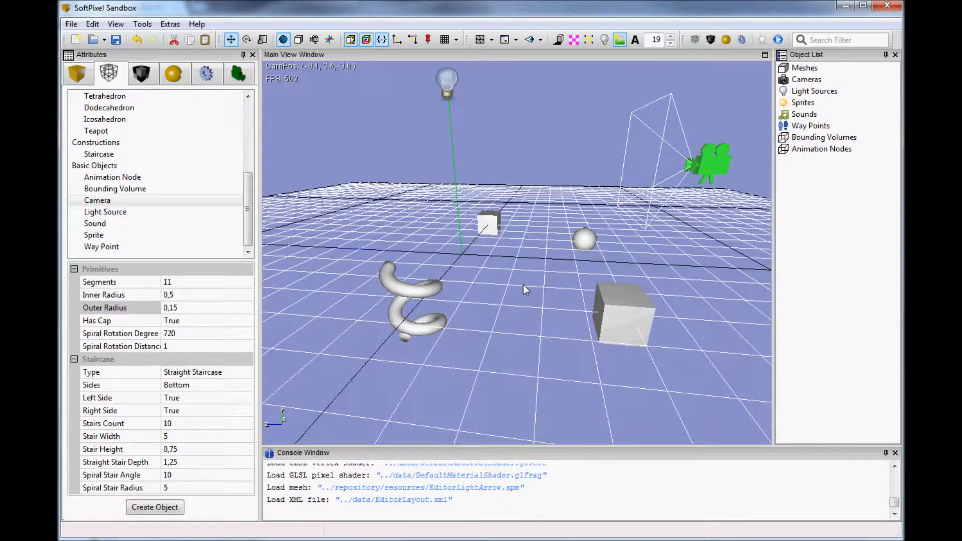
click(627, 323)
right_drag(606, 323, 591, 320)
shift+drag(484, 272, 583, 252)
click(514, 287)
right_drag(524, 303, 524, 303)
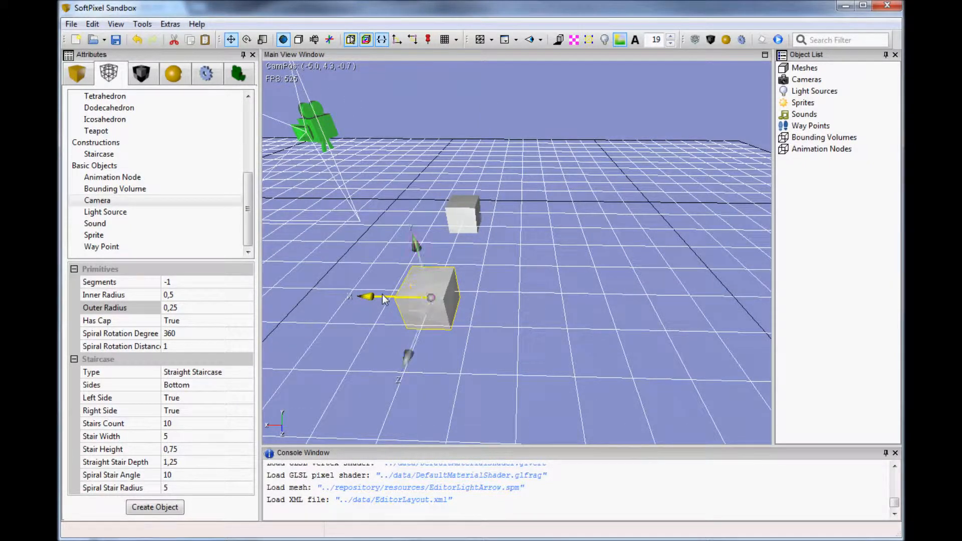
shift+drag(384, 299, 384, 294)
right_drag(383, 293, 480, 297)
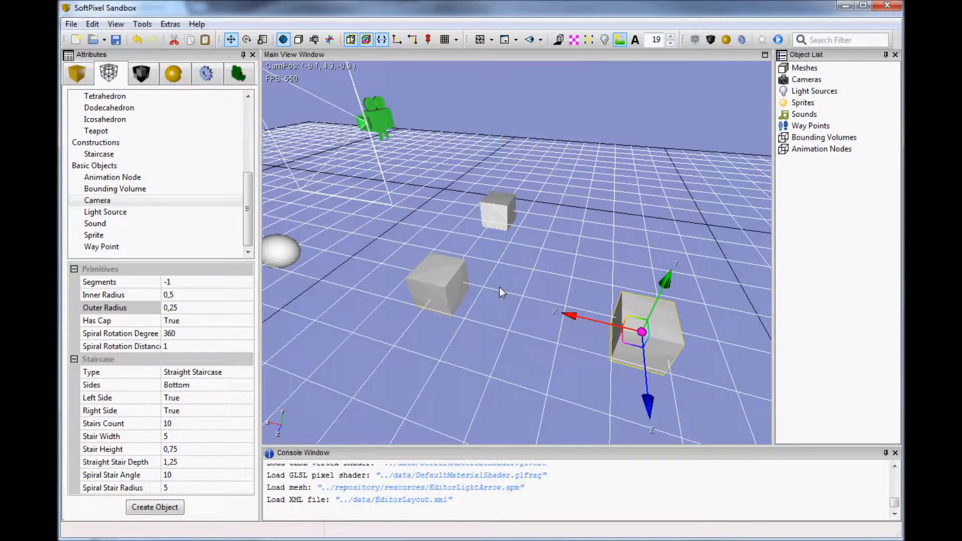
right_drag(504, 281, 504, 281)
key(s)
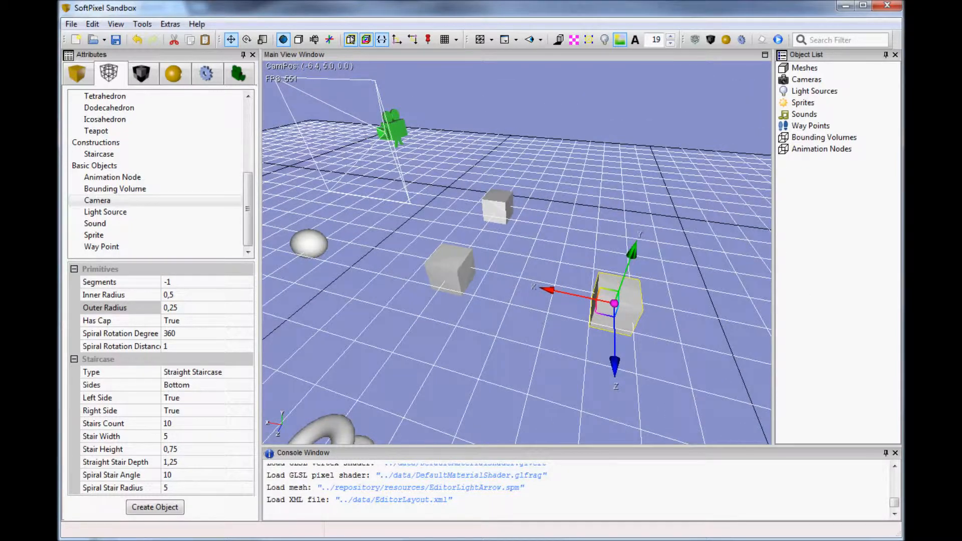
Step: Pin the view to the selected cube copy and move the cube along its X and Z axes
click(792, 245)
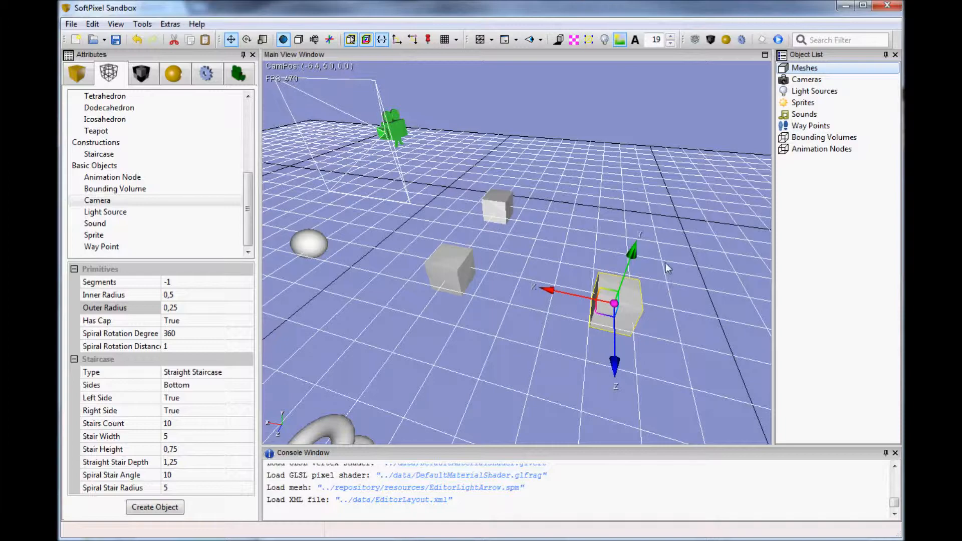
key(w)
right_drag(665, 262, 664, 263)
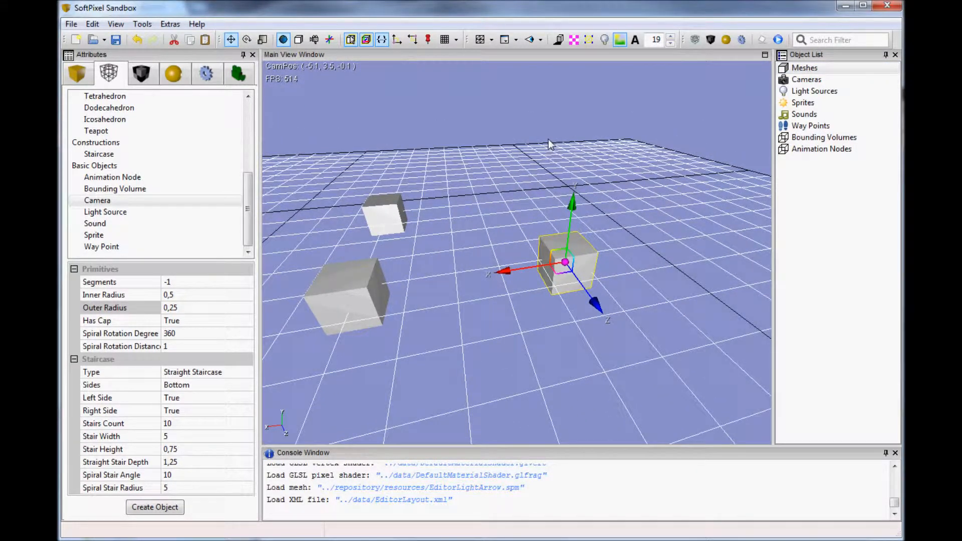
click(429, 44)
drag(531, 271, 531, 268)
drag(607, 288, 607, 290)
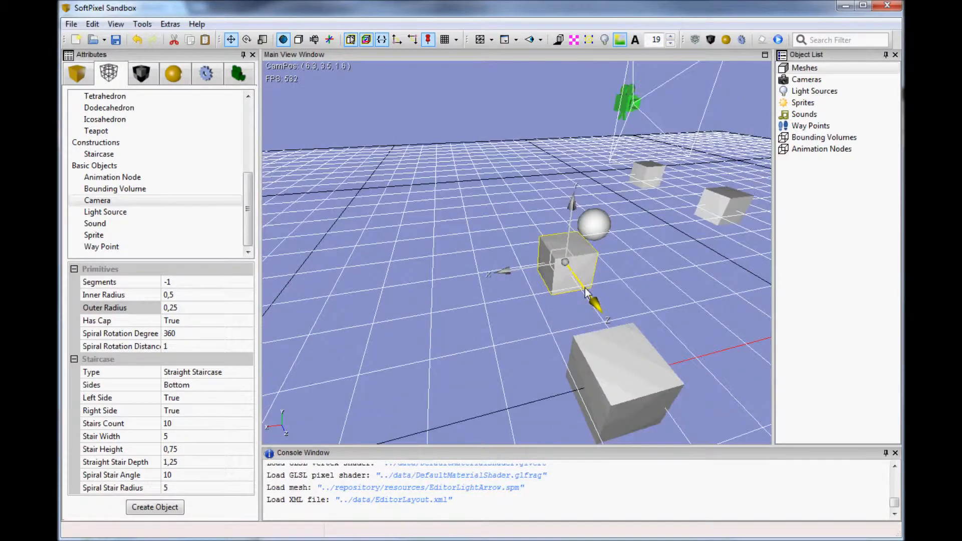
drag(531, 267, 529, 273)
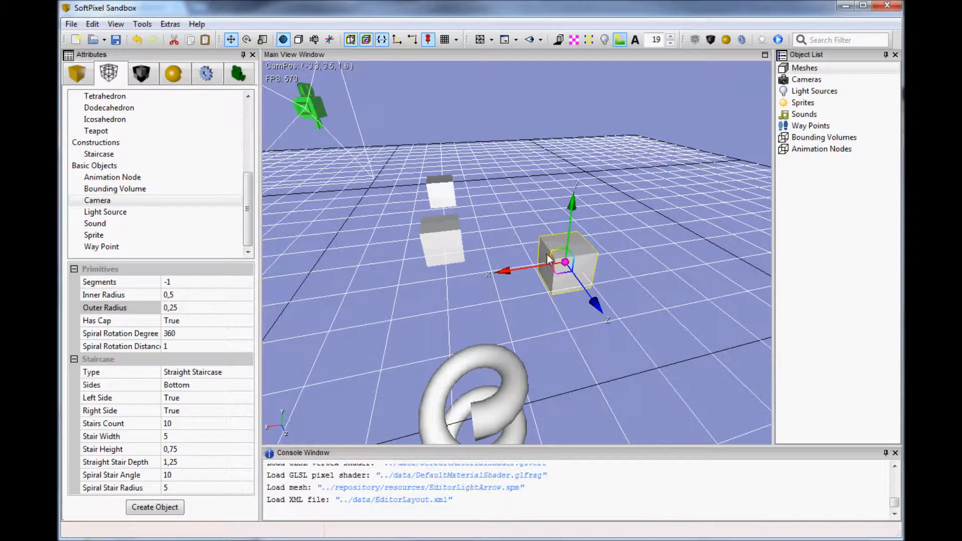
right_drag(586, 251, 591, 251)
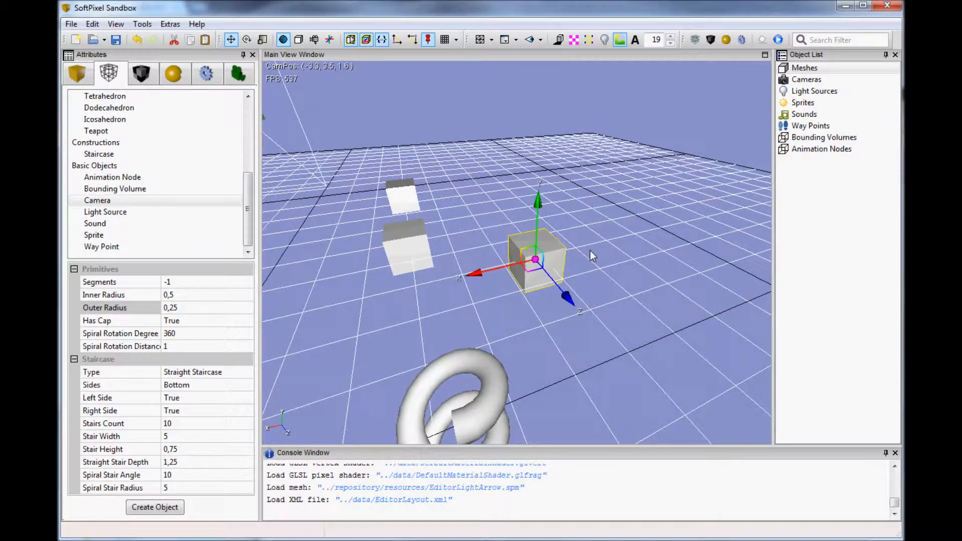
Step: Rotate the selected cube about its Y axis, then scale it into a wide slab
click(246, 40)
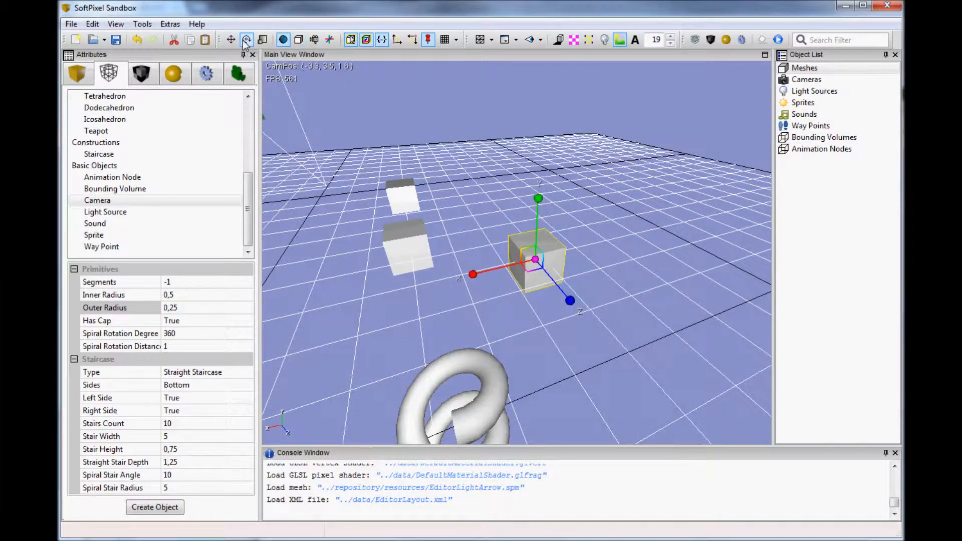
drag(535, 215, 536, 218)
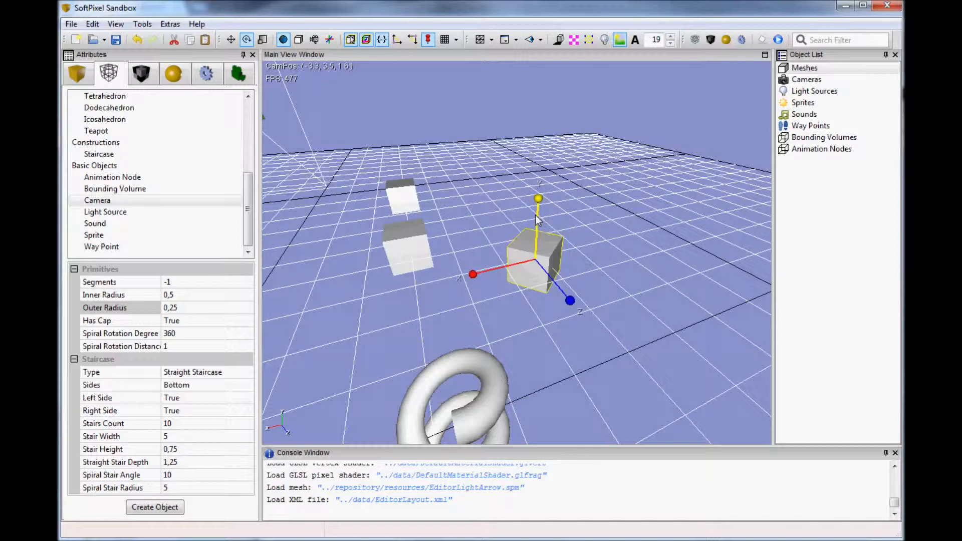
click(262, 40)
drag(575, 269, 570, 268)
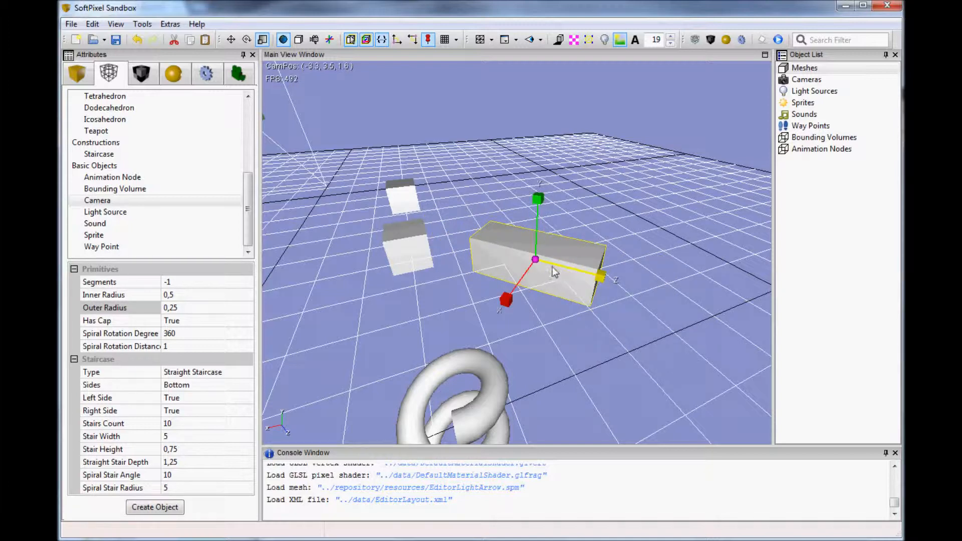
mouse_move(533, 261)
mouse_down()
mouse_move(525, 271)
mouse_move(540, 272)
mouse_up()
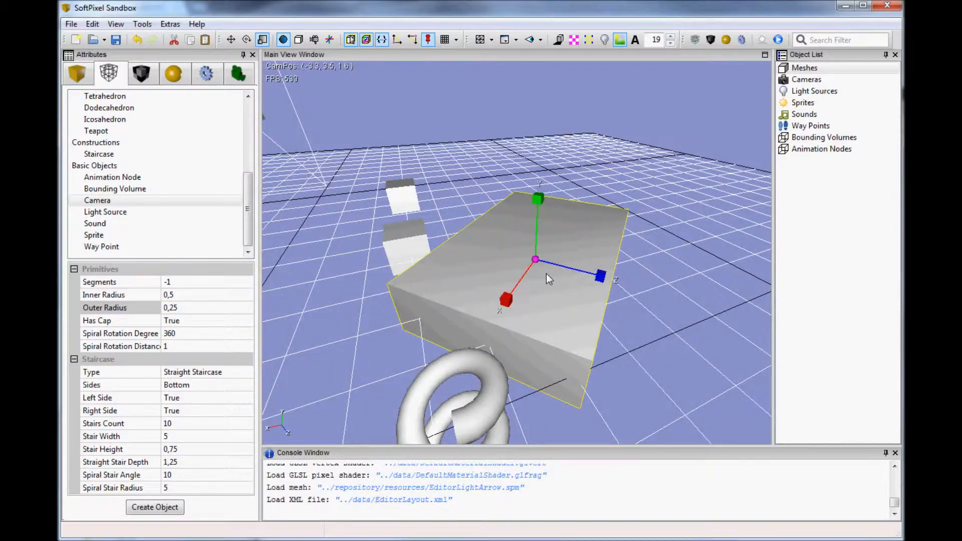
Step: Cycle through the move, rotate and scale modes and move the slab freely by its centre point
right_drag(547, 274, 547, 274)
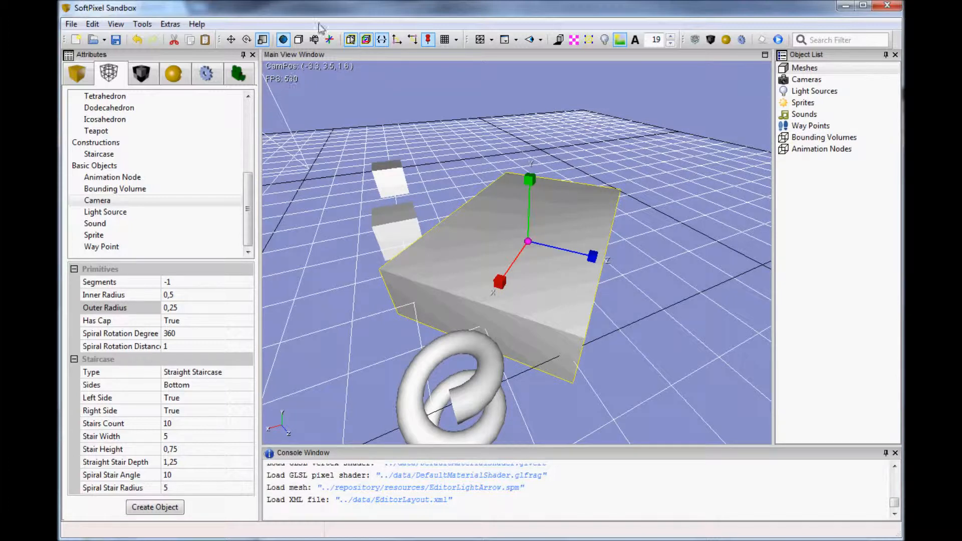
click(231, 40)
right_drag(511, 233, 511, 234)
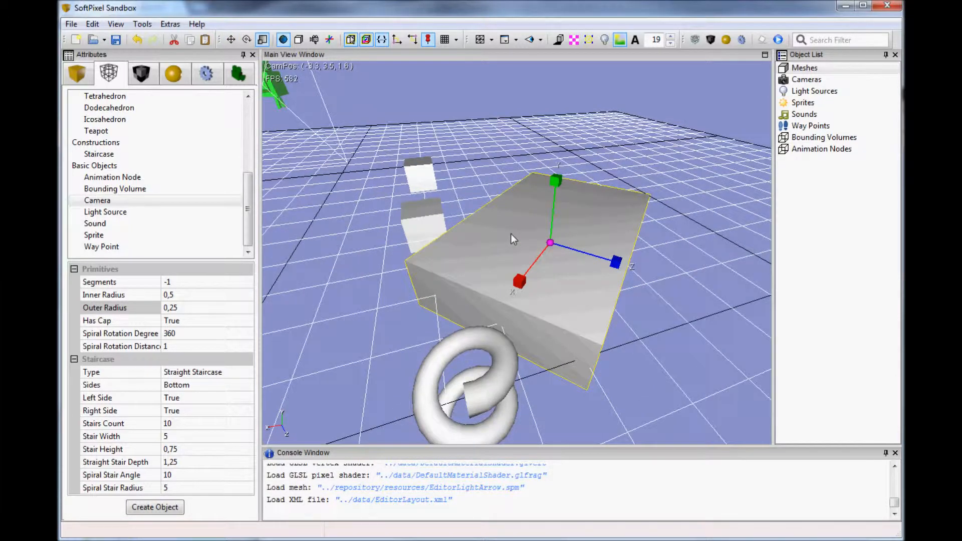
key(1)
key(2)
key(3)
key(1)
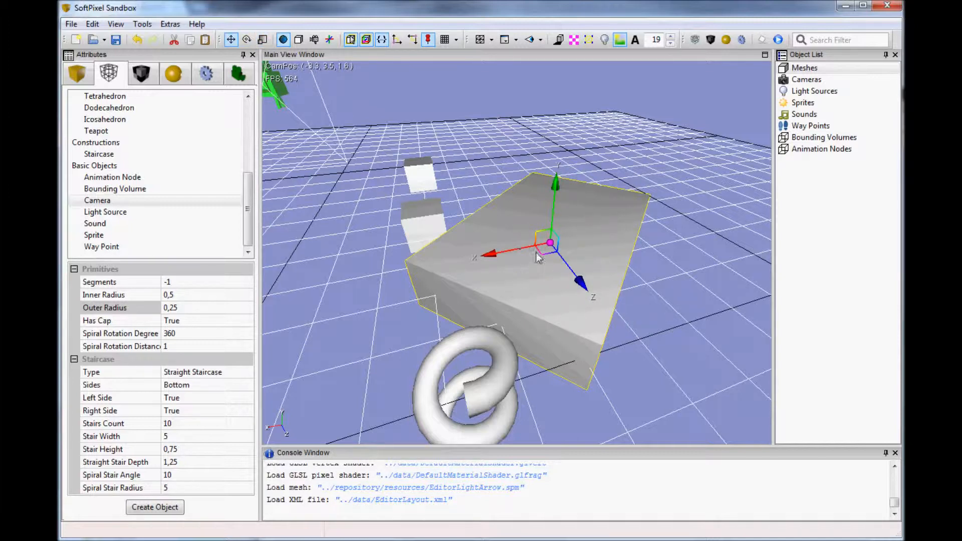
drag(550, 243, 624, 218)
middle_drag(617, 236, 616, 237)
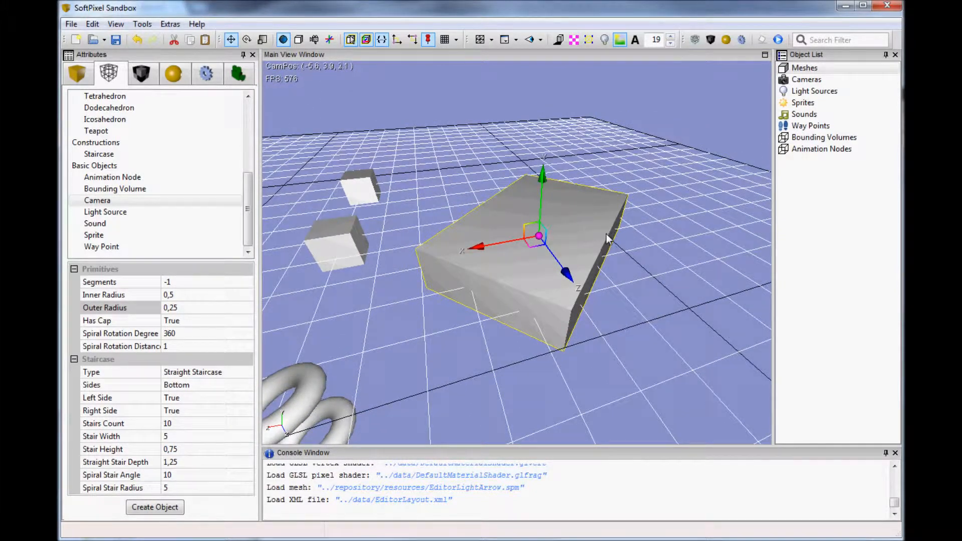
right_drag(606, 233, 604, 234)
Step: Enable Positive Scaling Mode and scale the slab from its corner along its axes
key(3)
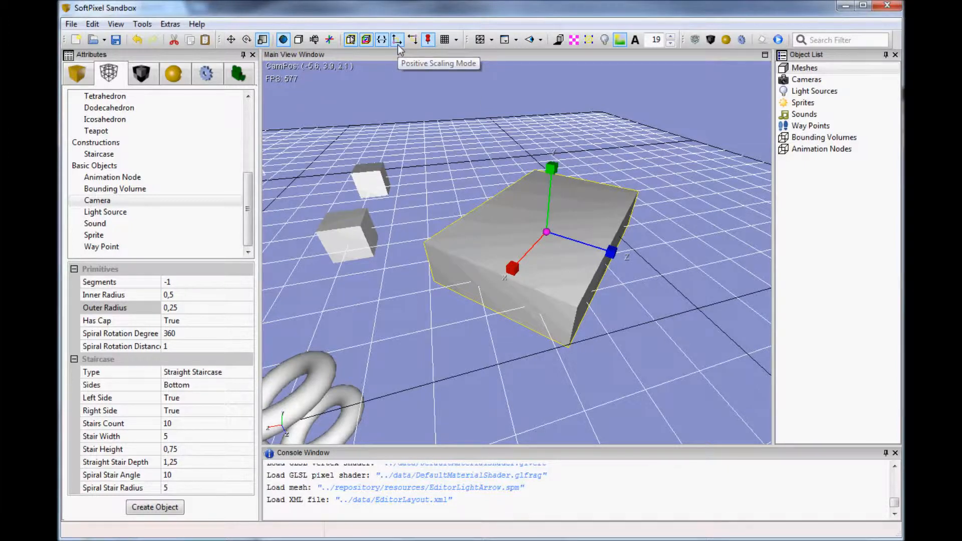
key(a)
right_drag(515, 206, 515, 205)
key(s)
drag(460, 335, 458, 337)
mouse_move(383, 321)
mouse_down()
mouse_move(373, 309)
mouse_move(384, 321)
mouse_up()
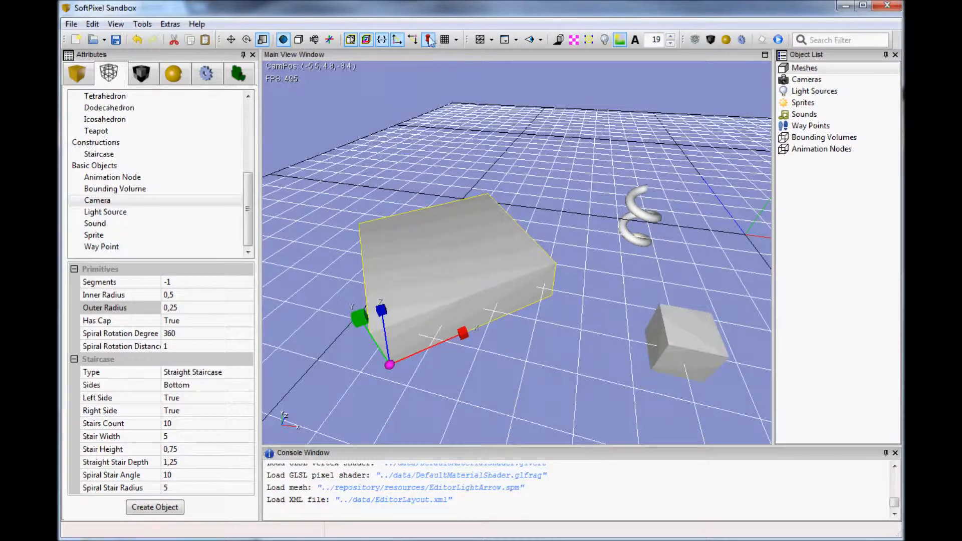
Step: Switch to negative scaling mode, scale the slab from its opposite corner, and return to move mode
click(413, 40)
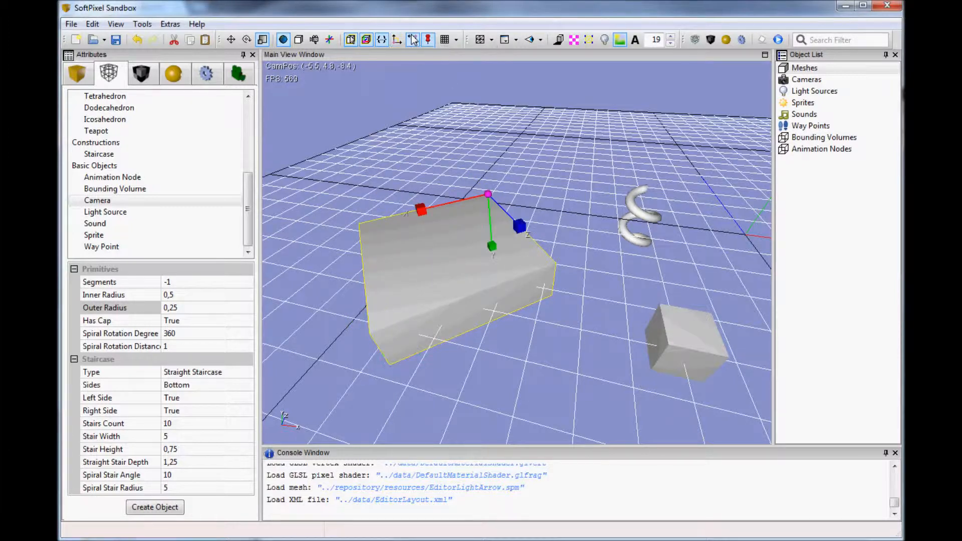
drag(489, 208, 450, 205)
right_drag(484, 219, 487, 220)
key(1)
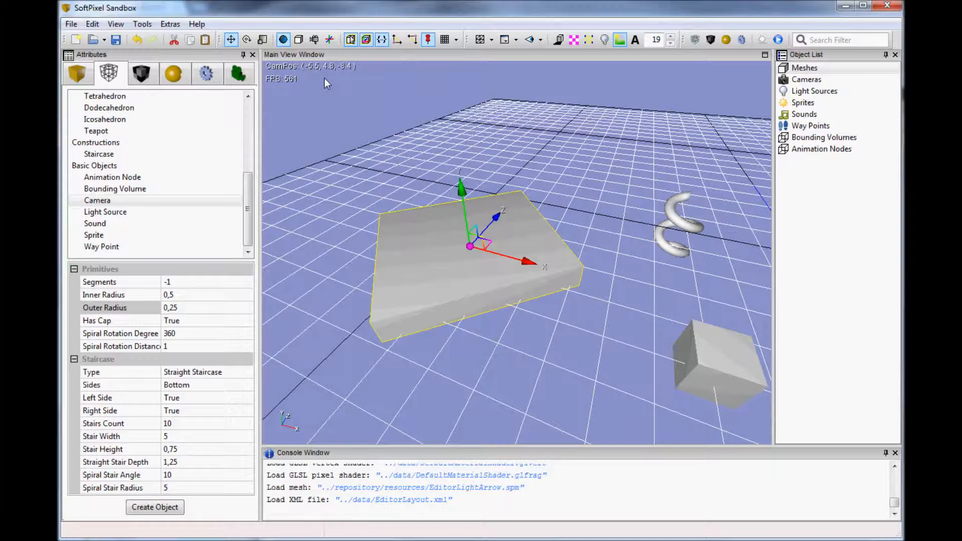
Step: Move the slab along its local X axis, then along the X axis aligned to the camera view
click(299, 40)
drag(518, 237, 519, 237)
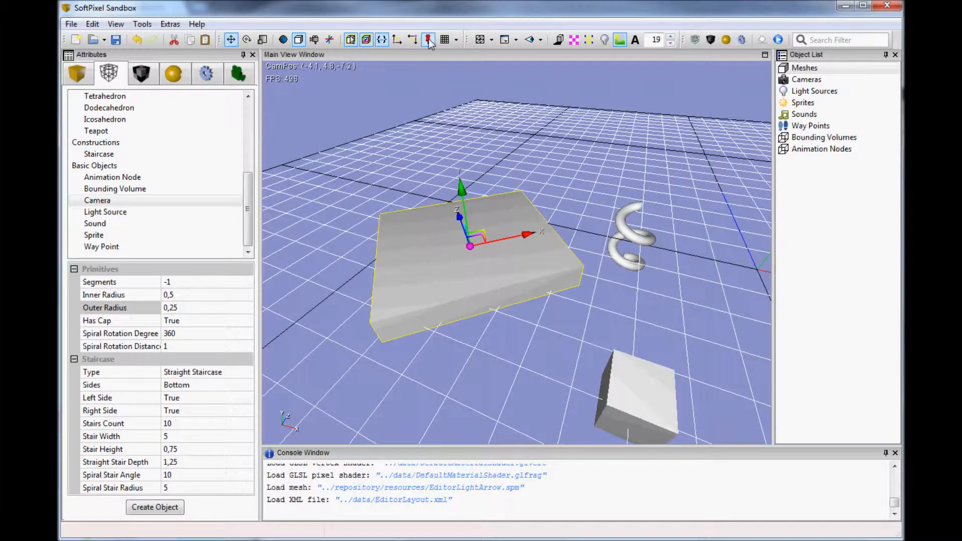
click(313, 41)
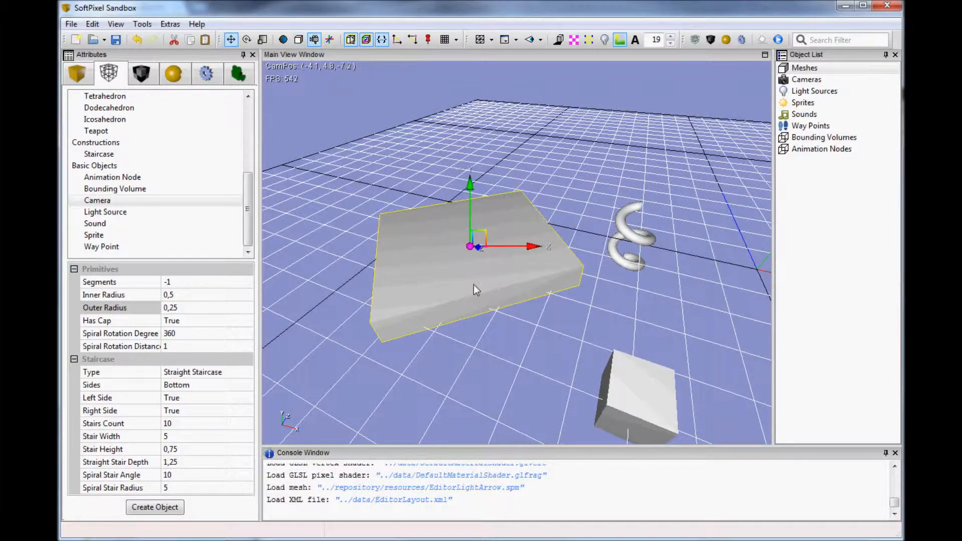
drag(517, 248, 521, 247)
Step: Switch to rotate mode, cycle through the transformation spaces, and rotate the slab in local space
key(r)
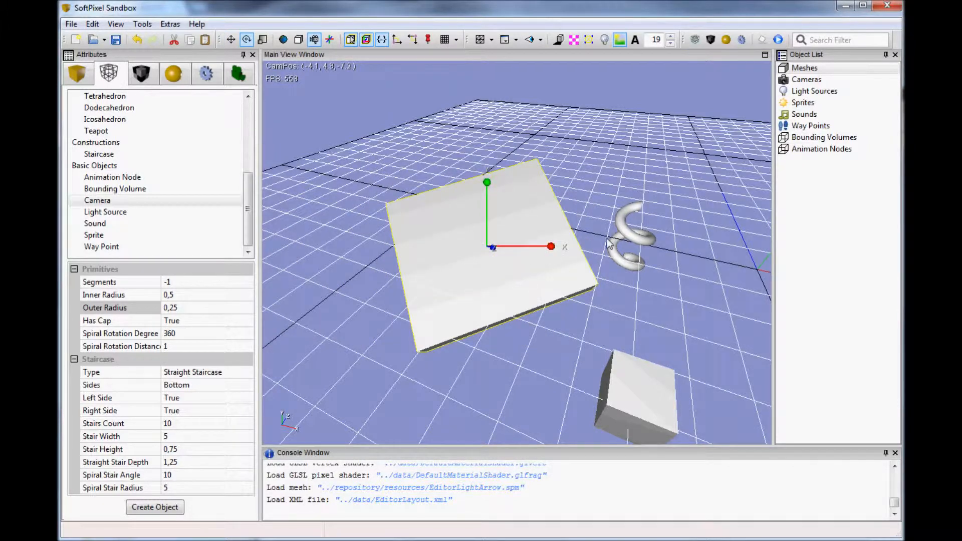
key(Tab)
key(Tab)
key(Tab)
key(Tab)
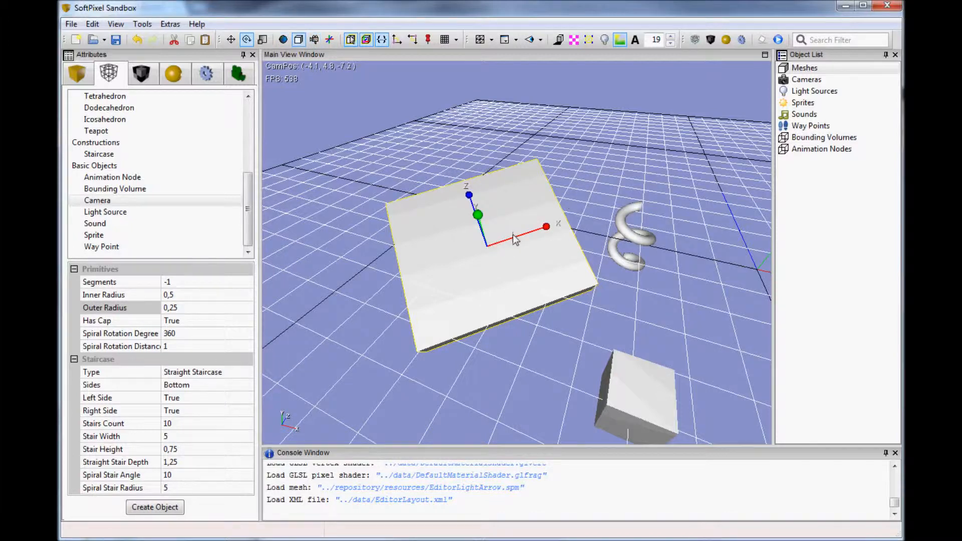
middle_drag(513, 234, 479, 214)
drag(479, 215, 473, 211)
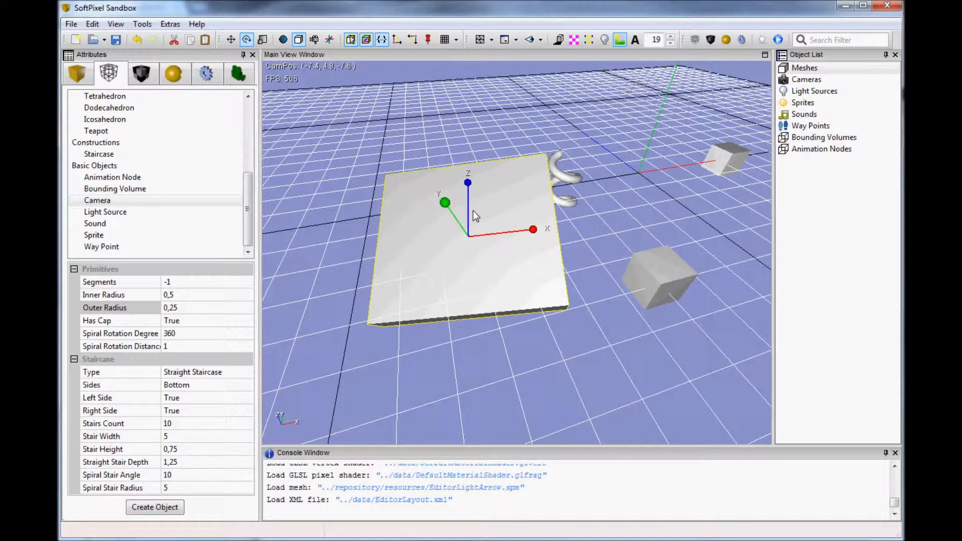
Step: Select two of the cubes and the sphere together in global move mode and move the selection
click(330, 42)
drag(651, 158, 608, 187)
right_drag(607, 182, 572, 226)
key(4)
key(1)
scroll(571, 226, down, 3)
click(504, 258)
ctrl+click(591, 300)
ctrl+click(555, 204)
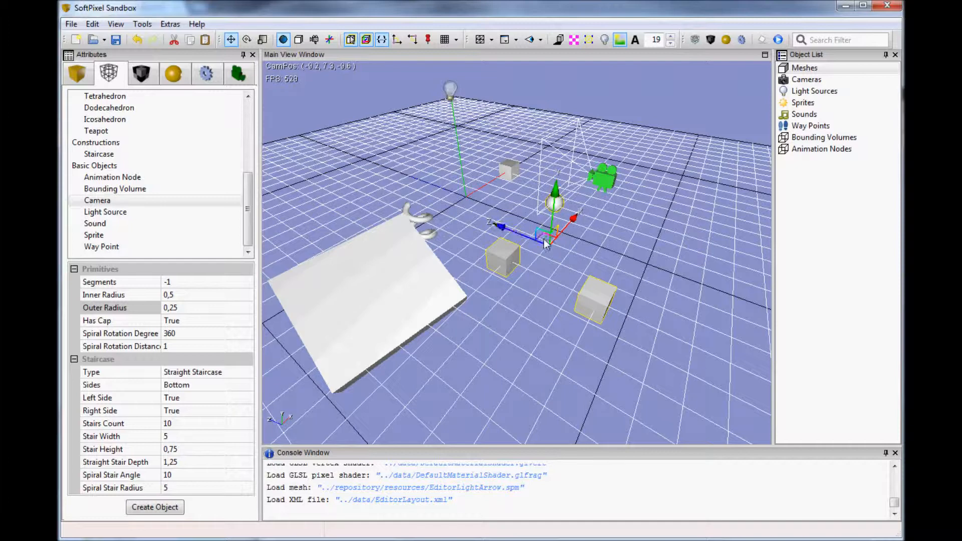
drag(550, 251, 604, 300)
Step: Rotate the selected cubes and sphere about Y, with and without Group Transformation, and return to move mode
right_drag(604, 299, 566, 259)
key(r)
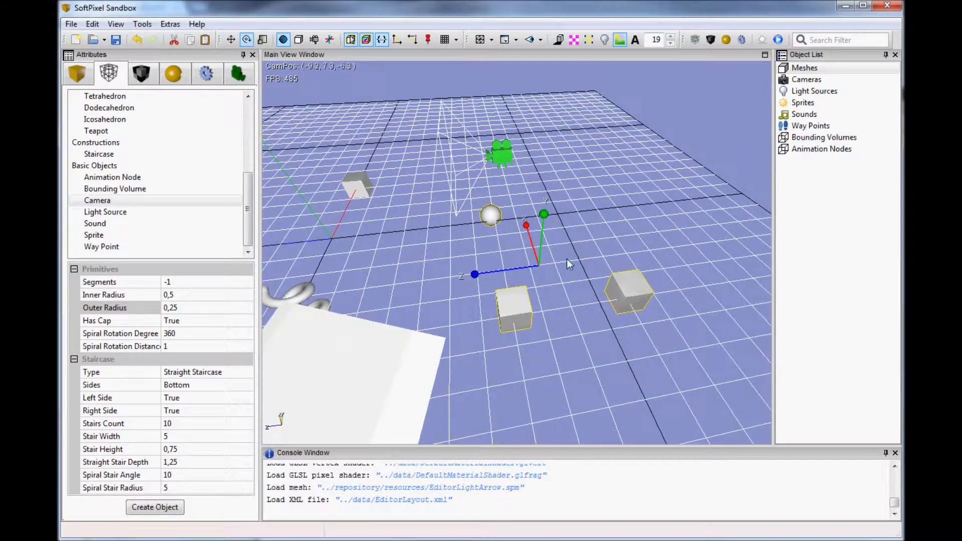
mouse_move(541, 230)
mouse_down()
mouse_move(552, 229)
mouse_move(531, 229)
mouse_move(543, 231)
mouse_up()
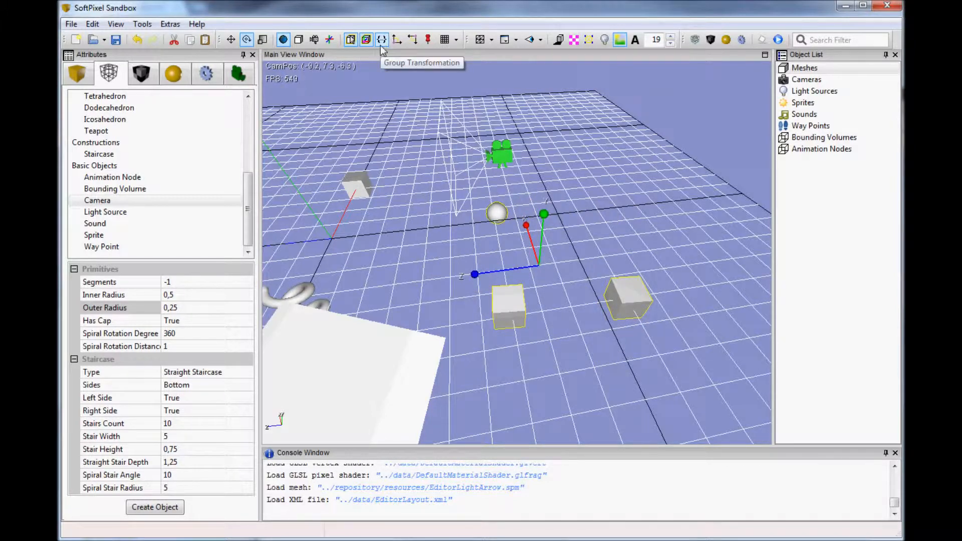
drag(546, 234, 507, 268)
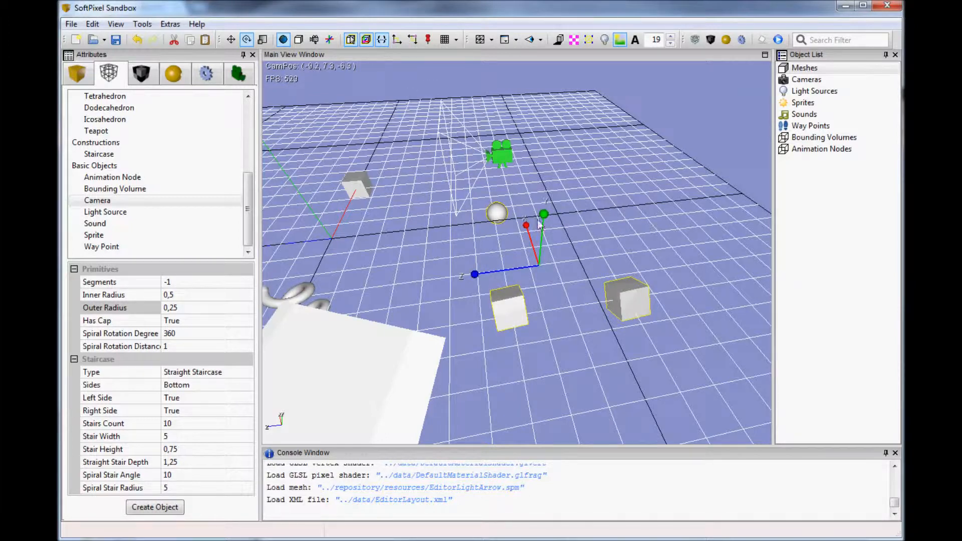
drag(544, 231, 578, 266)
key(g)
key(w)
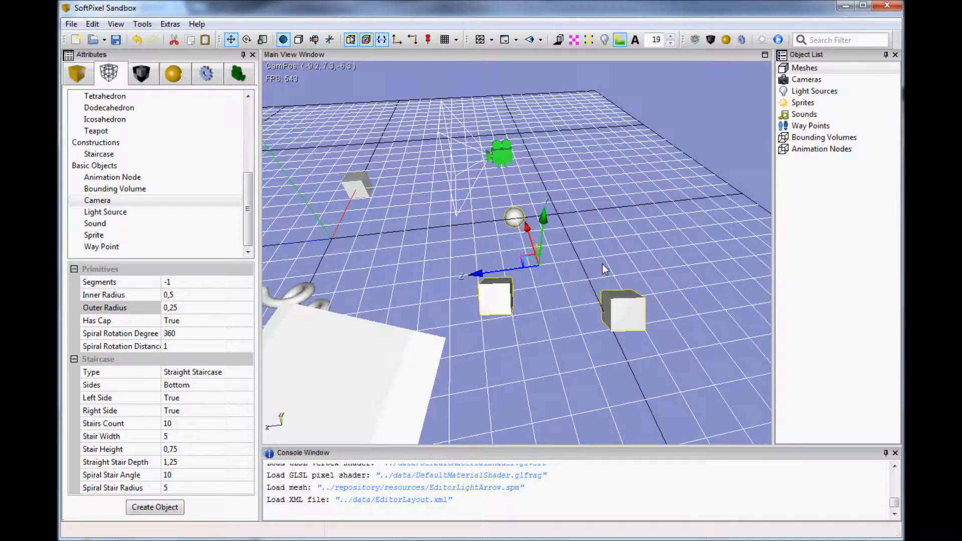
Step: Clear the selection and create a new cube primitive at the grid origin
click(538, 246)
middle_drag(514, 238, 575, 247)
key(w)
right_drag(575, 246, 576, 246)
click(521, 287)
right_drag(588, 310, 587, 310)
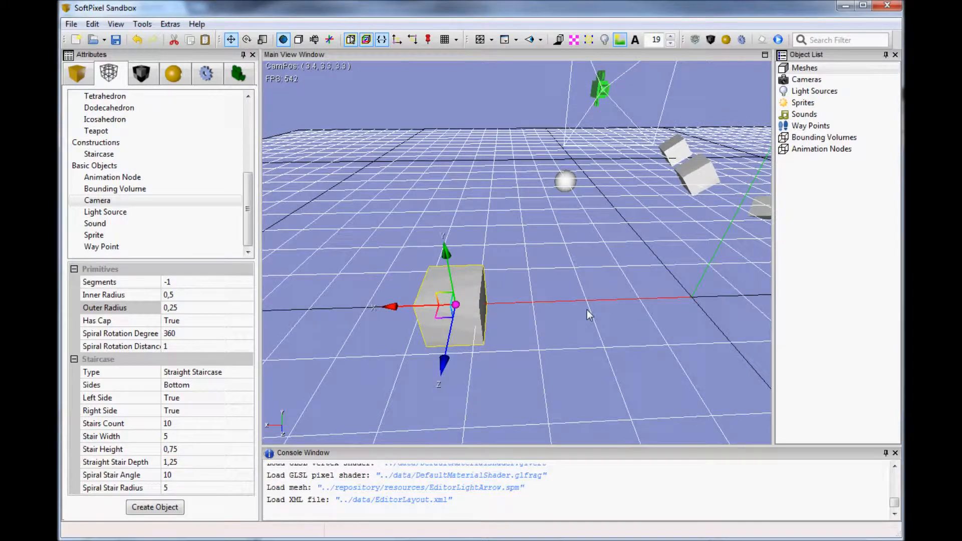
right_drag(582, 266, 579, 267)
click(546, 287)
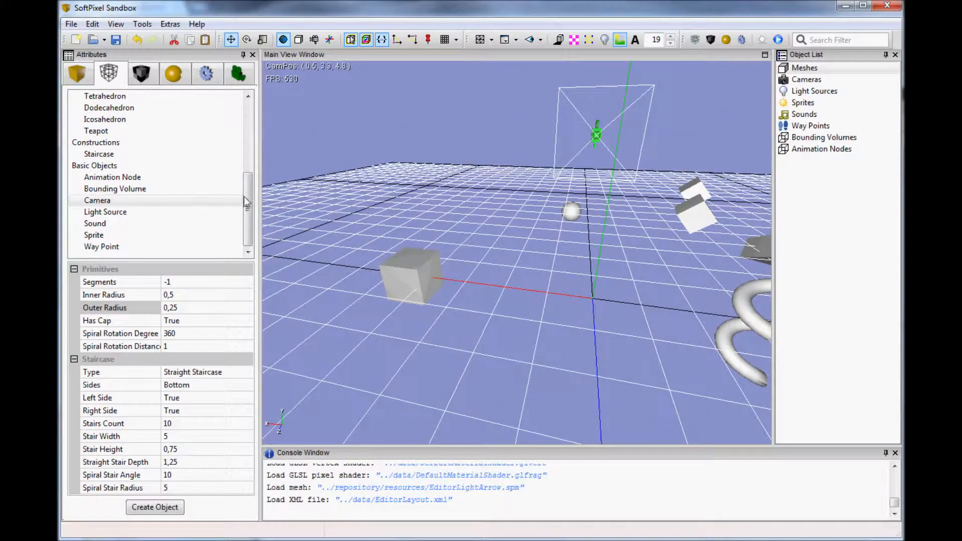
drag(245, 198, 252, 104)
double_click(98, 108)
click(573, 305)
right_drag(573, 305, 573, 306)
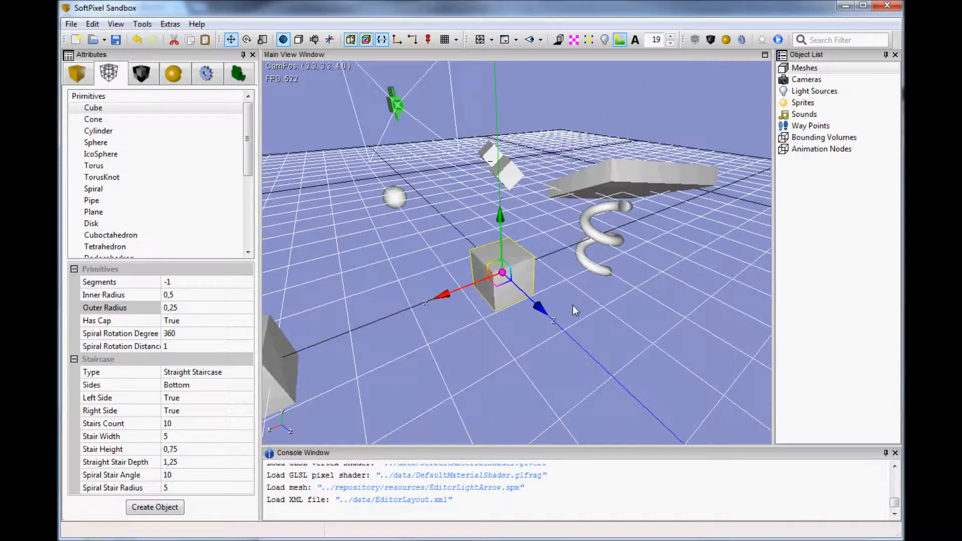
Step: Set the raster to 0.5 / 5.0° and move the new cube in steps along its axes
click(456, 41)
click(480, 100)
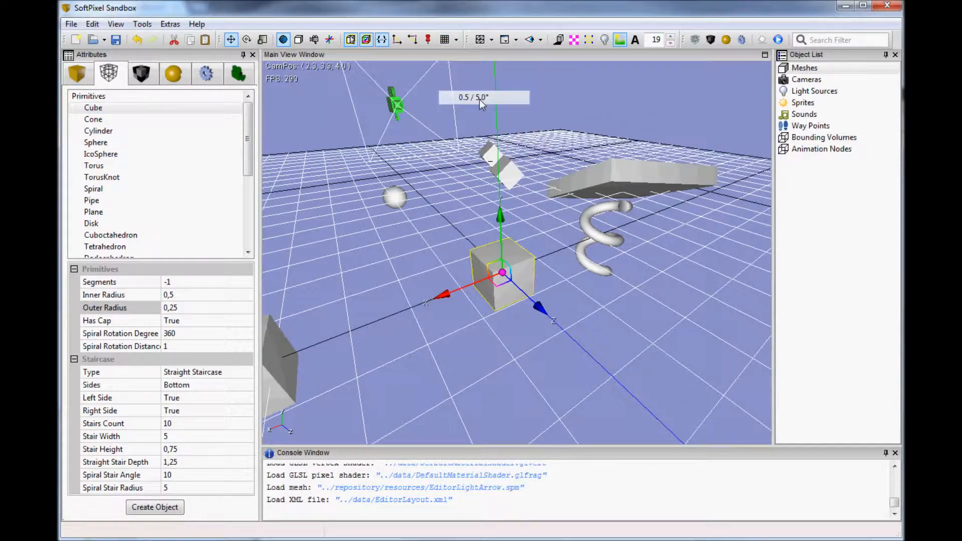
drag(500, 242, 500, 223)
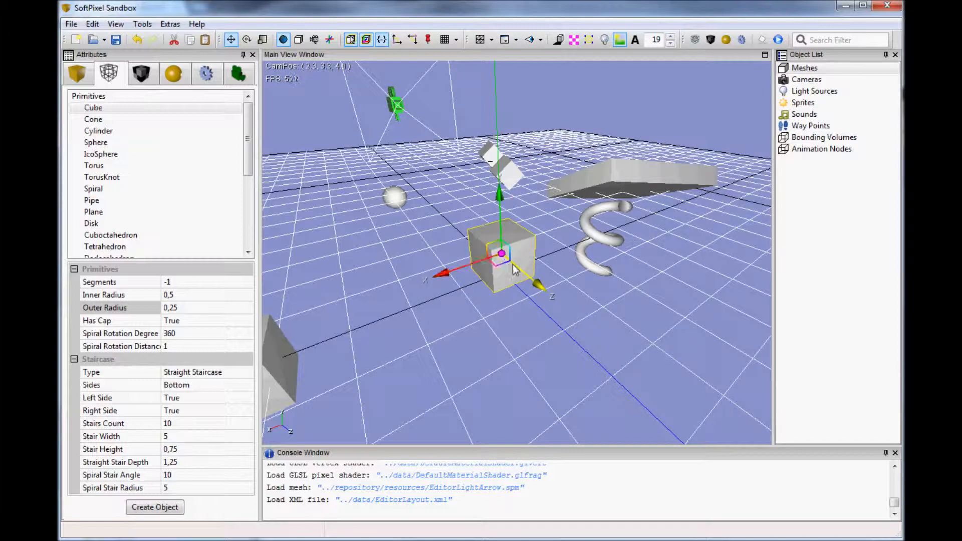
drag(514, 270, 457, 254)
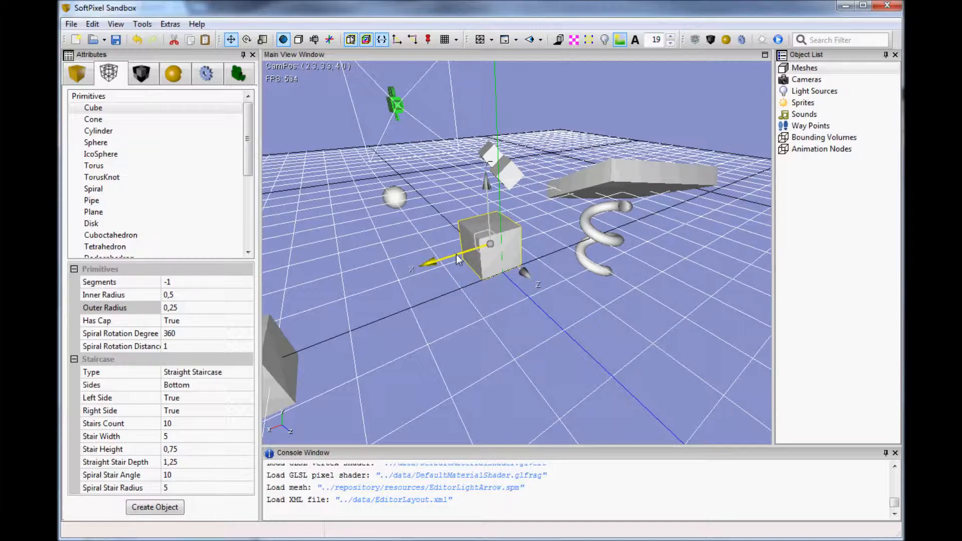
Step: Set the raster to 1.0 / 15.0° and move the new cube back to the grid origin
click(492, 40)
click(484, 111)
drag(440, 257, 506, 290)
middle_drag(485, 266, 558, 281)
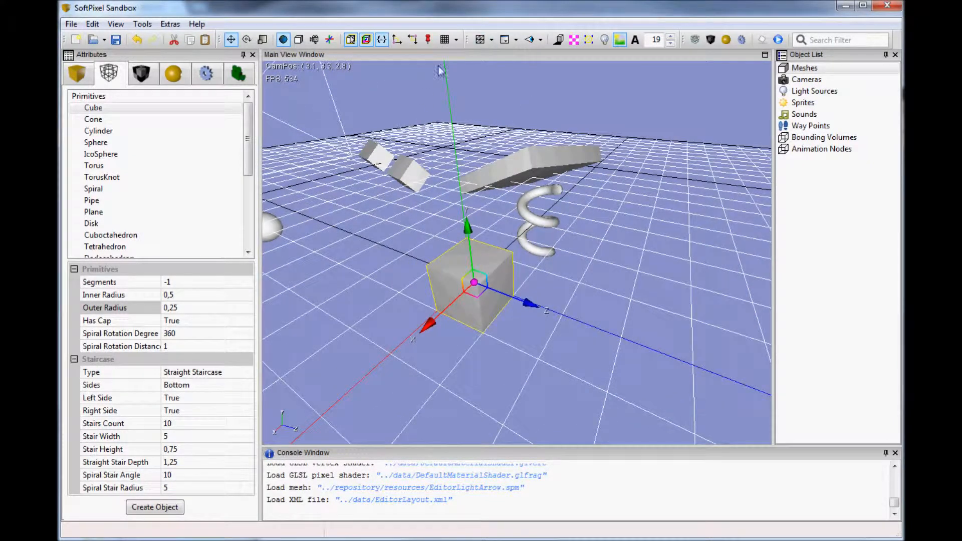
Step: Set the raster to 5.0 / 45.0° and rotate the new cube about its Y axis
middle_drag(439, 70, 422, 101)
key(r)
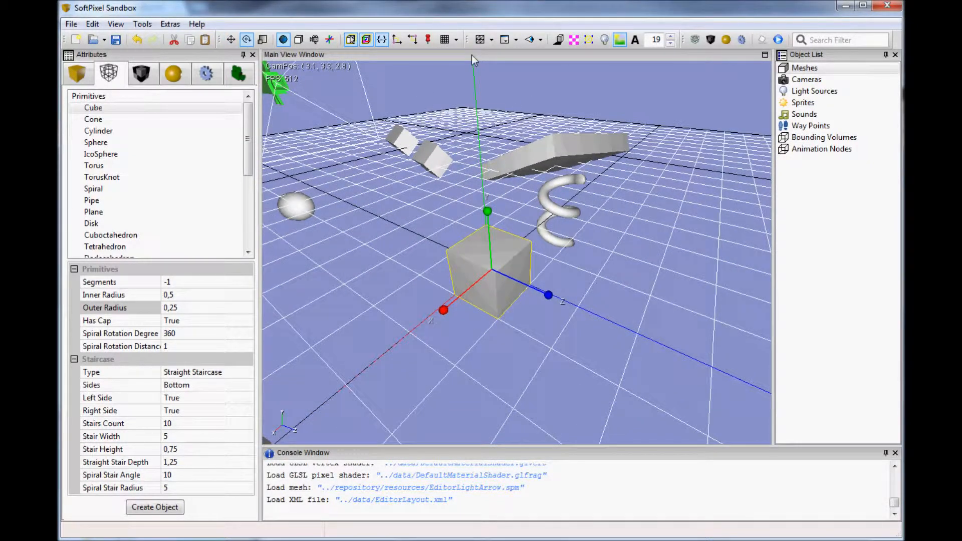
click(456, 40)
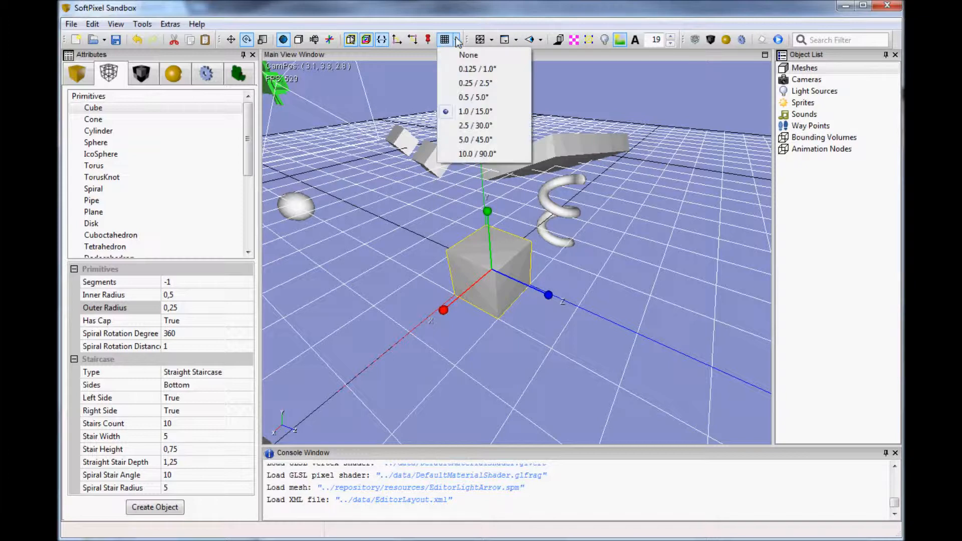
click(487, 140)
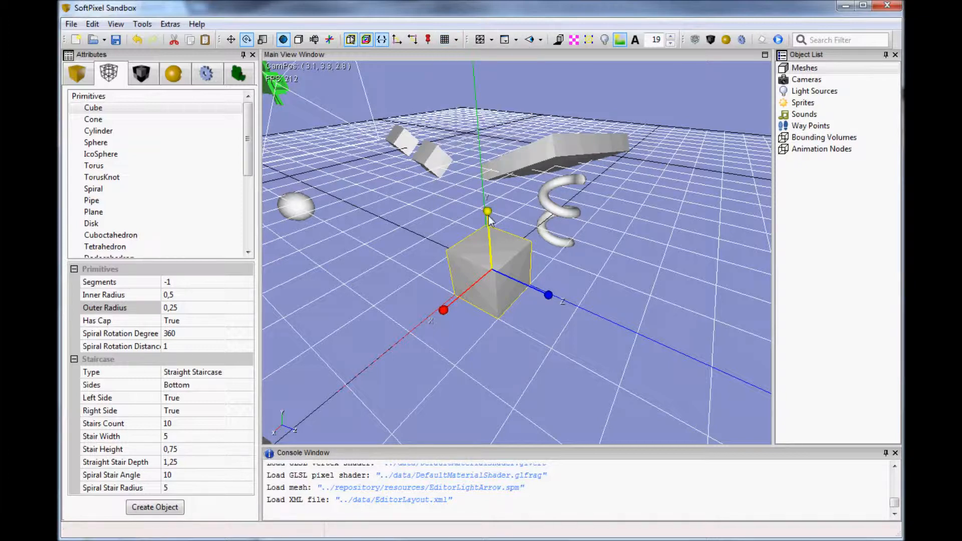
drag(488, 216, 491, 217)
Step: Set the raster to 10.0 / 90.0° and scale the cube into a long bar along its Z axis
click(457, 40)
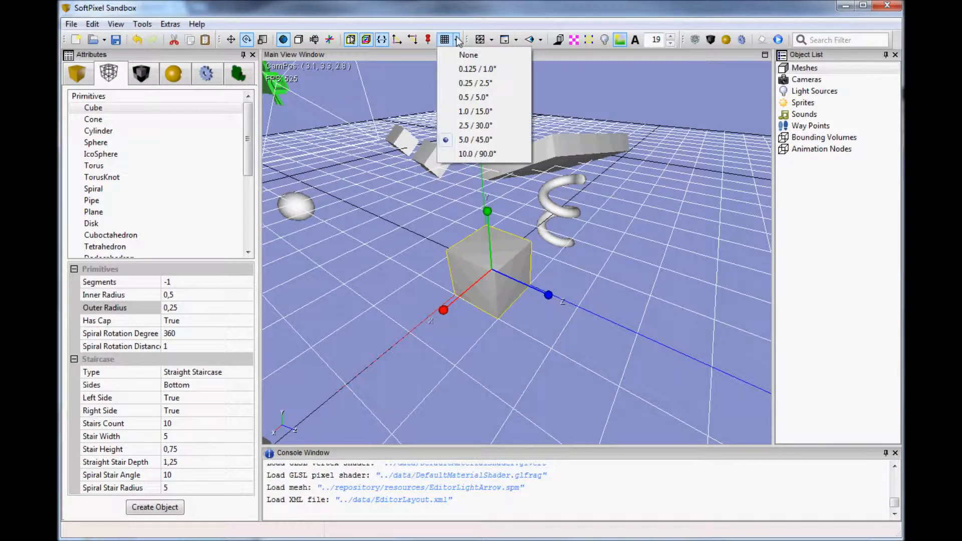
click(465, 157)
right_drag(465, 160, 476, 224)
key(3)
drag(475, 252, 476, 252)
right_drag(476, 252, 494, 247)
Step: Rotate the long bar in 90° steps, then set the raster to 5.0 / 45.0° and rotate it about Y
key(2)
drag(499, 243, 502, 244)
click(457, 40)
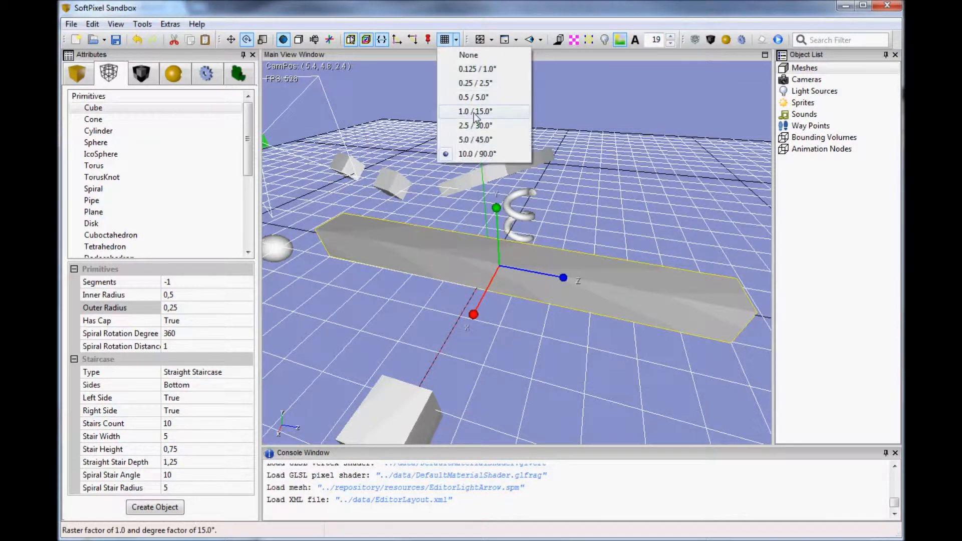
click(475, 140)
drag(498, 220, 500, 221)
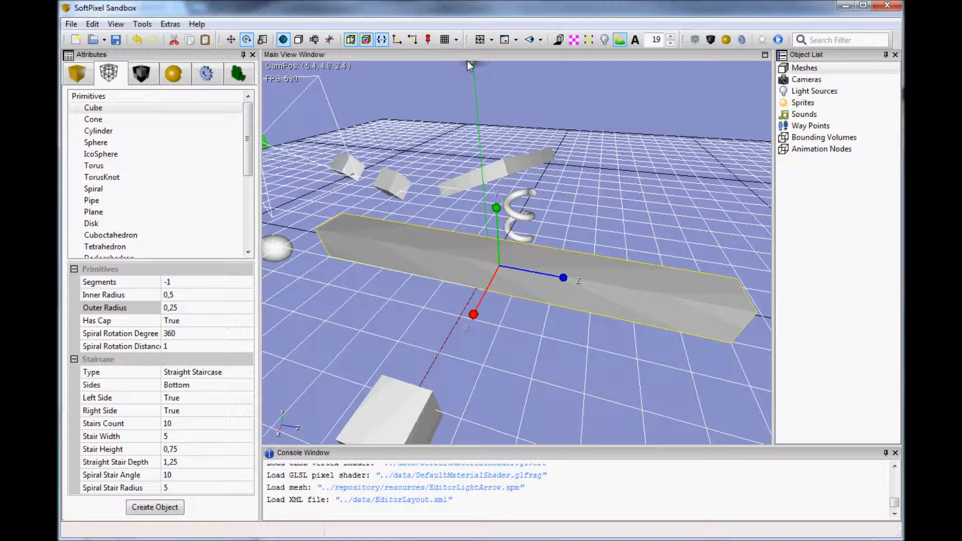
Step: Change the raster setting, then move the long bar away from the grid origin and shorten it along its length
click(457, 40)
click(470, 55)
drag(495, 242, 571, 335)
key(3)
key(1)
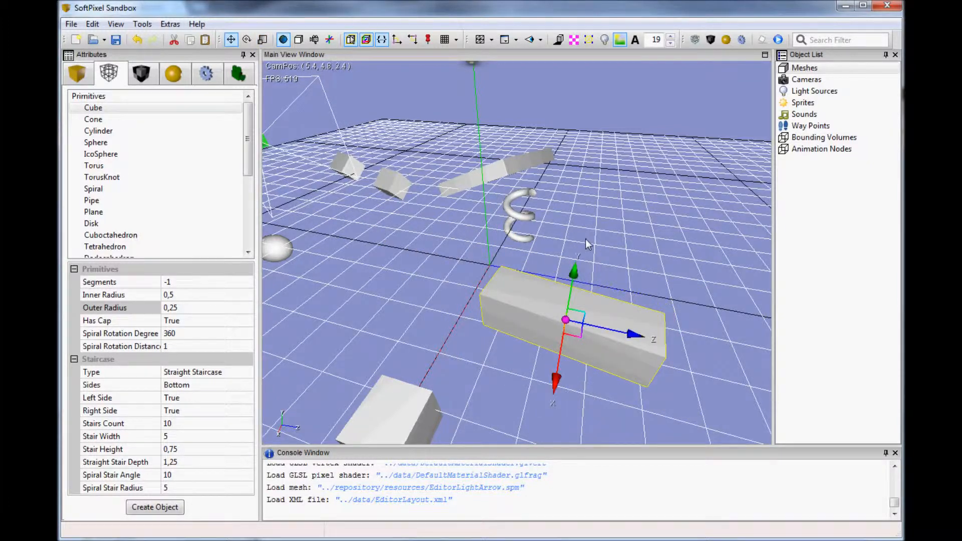
click(633, 236)
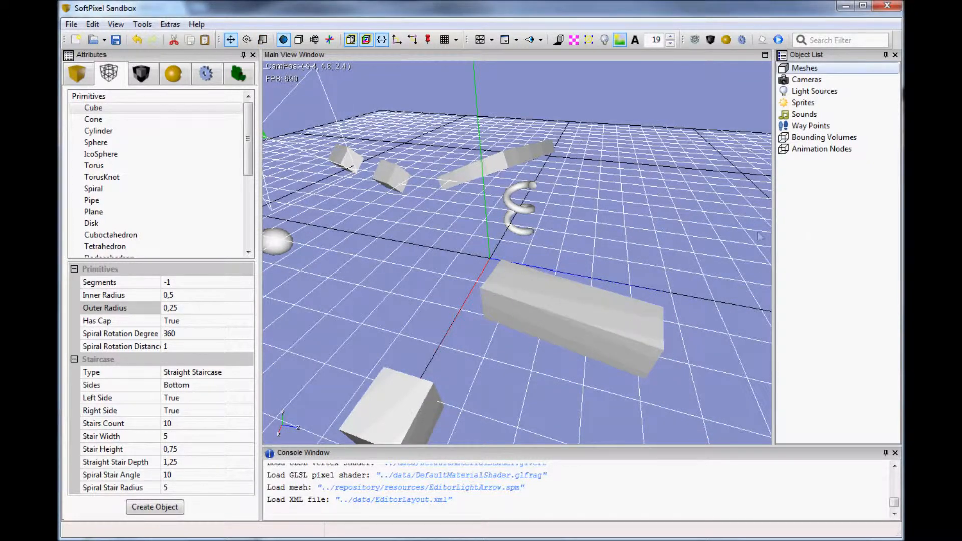
Step: Select the long bar together with the nearby cube and hide the transformation gizmo
right_drag(582, 263, 554, 260)
click(584, 288)
ctrl+click(427, 353)
right_drag(423, 161, 423, 161)
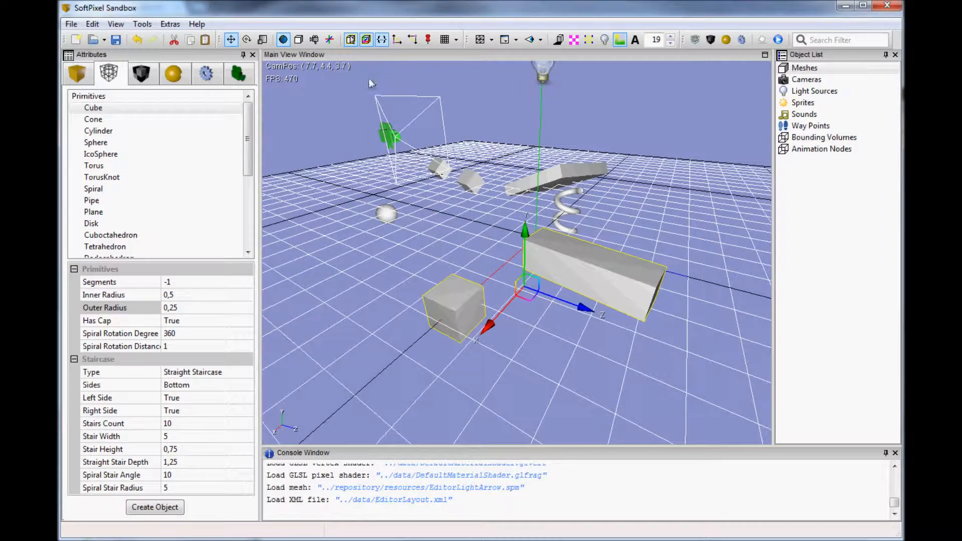
click(366, 40)
right_drag(523, 258, 523, 258)
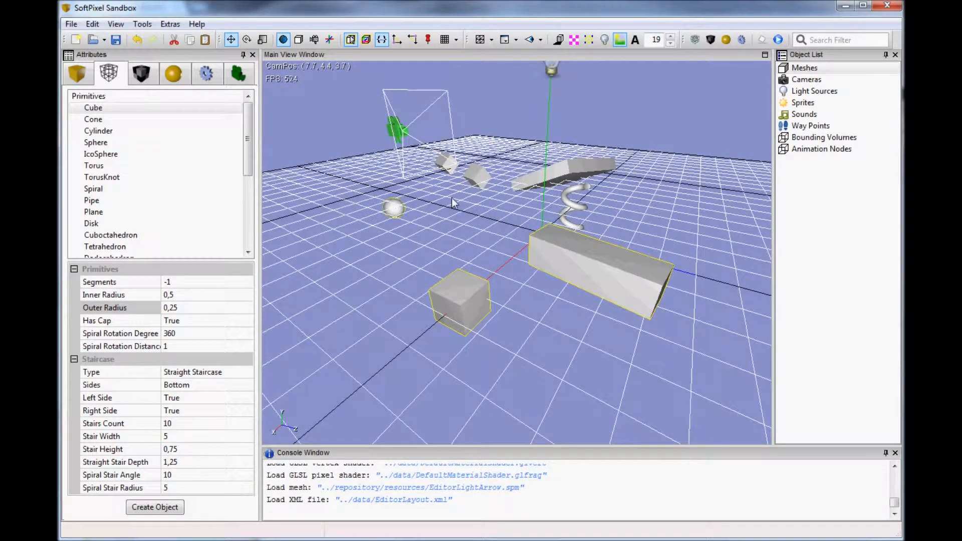
Step: Box-select the scene's meshes, show the transformation gizmo again and clear the selection
drag(347, 144, 625, 344)
mouse_move(535, 271)
right_down()
mouse_move(519, 263)
mouse_move(544, 257)
right_up()
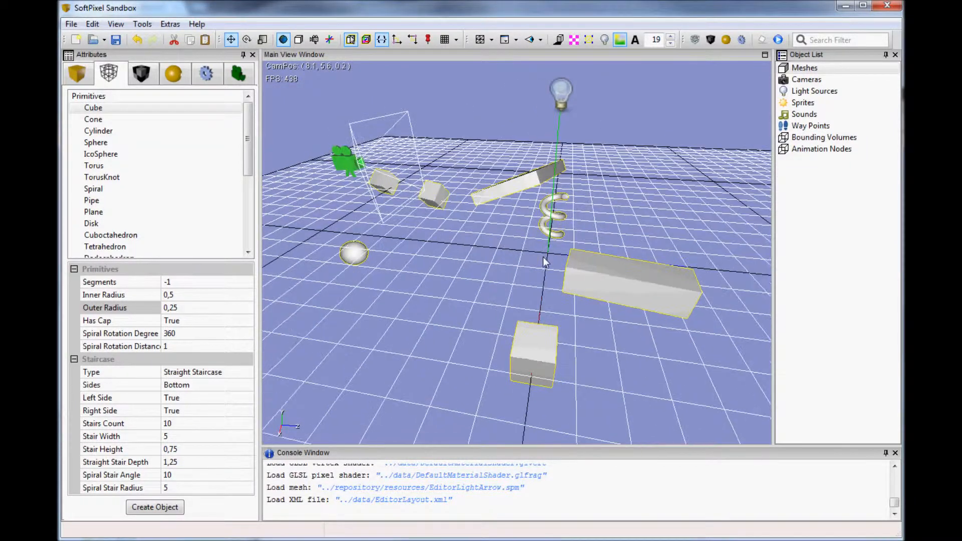
click(367, 40)
right_drag(469, 211, 468, 215)
mouse_move(501, 201)
mouse_down()
mouse_move(432, 196)
mouse_move(501, 199)
mouse_up()
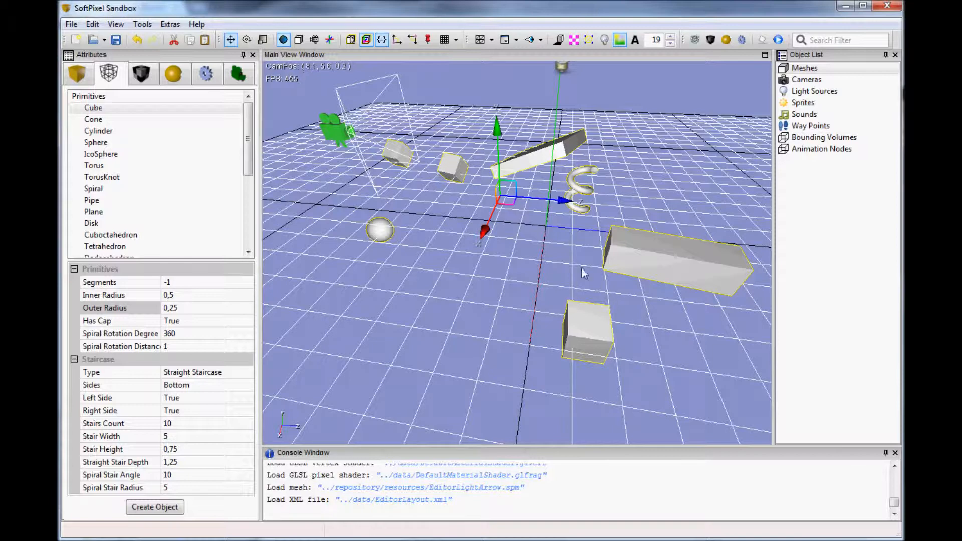
right_drag(478, 268, 506, 269)
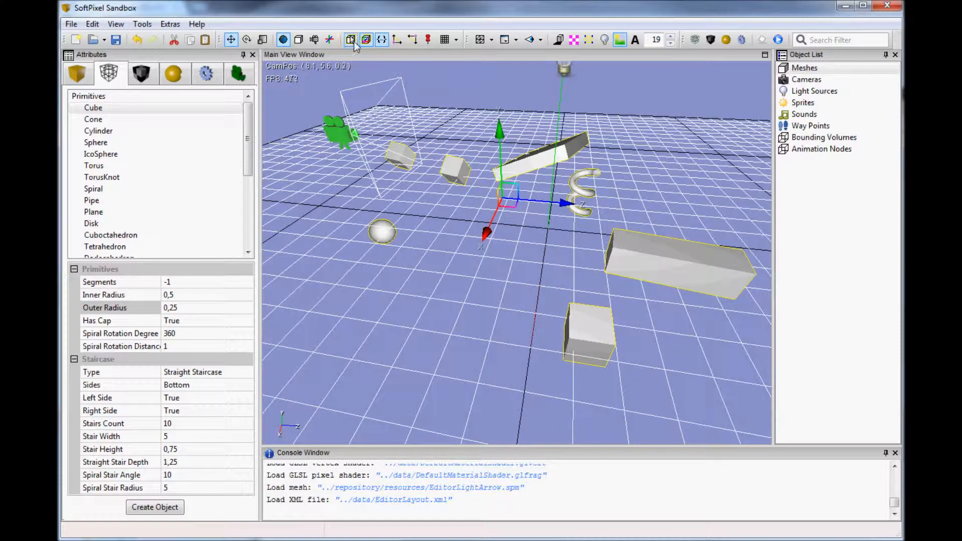
right_drag(518, 221, 532, 254)
click(531, 254)
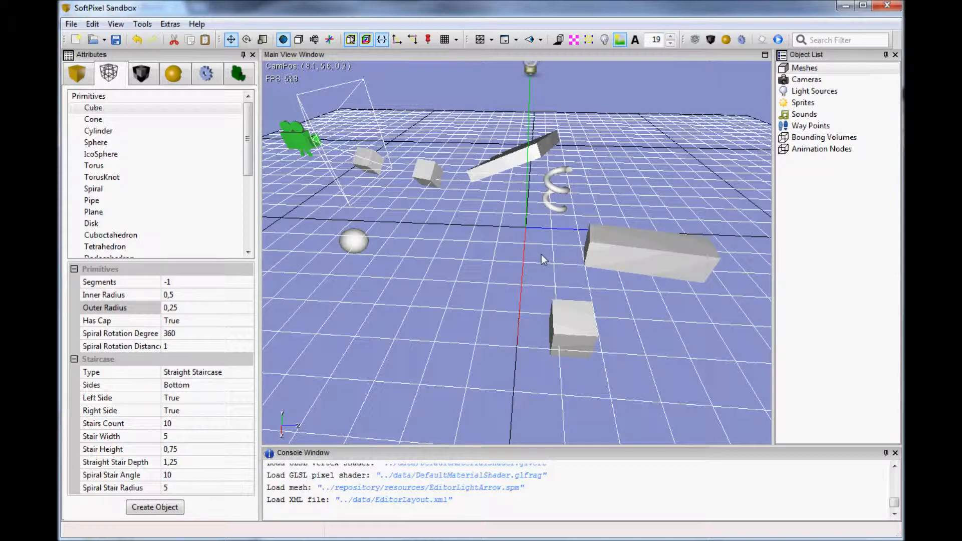
Step: Select the unrotated cube near the long bar, show its object attributes and expand the Meshes group in the object list
click(586, 329)
right_drag(586, 329, 587, 329)
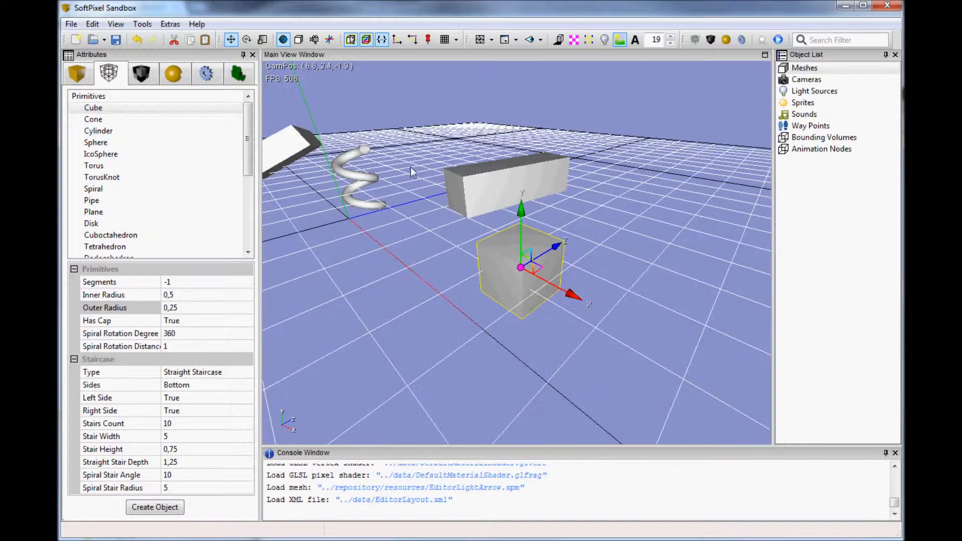
click(81, 77)
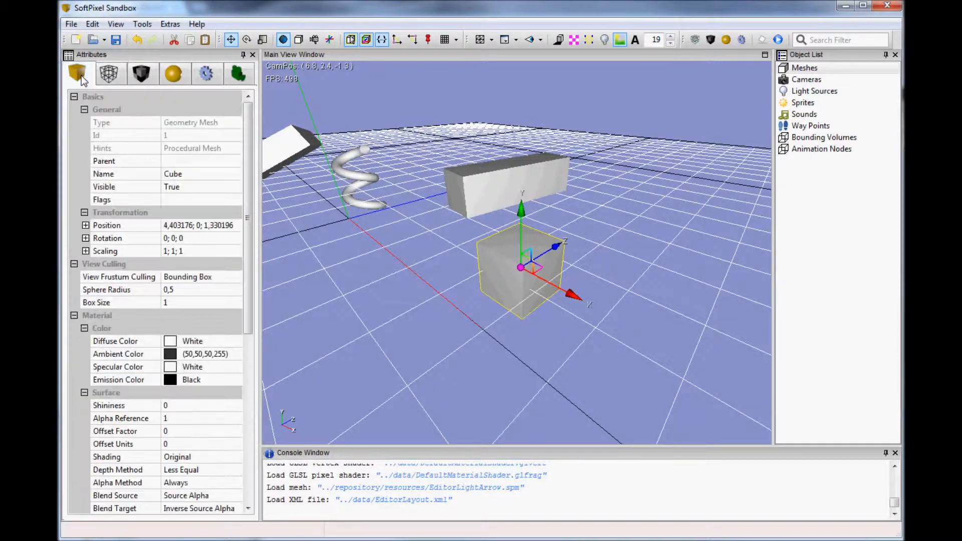
click(464, 293)
click(500, 272)
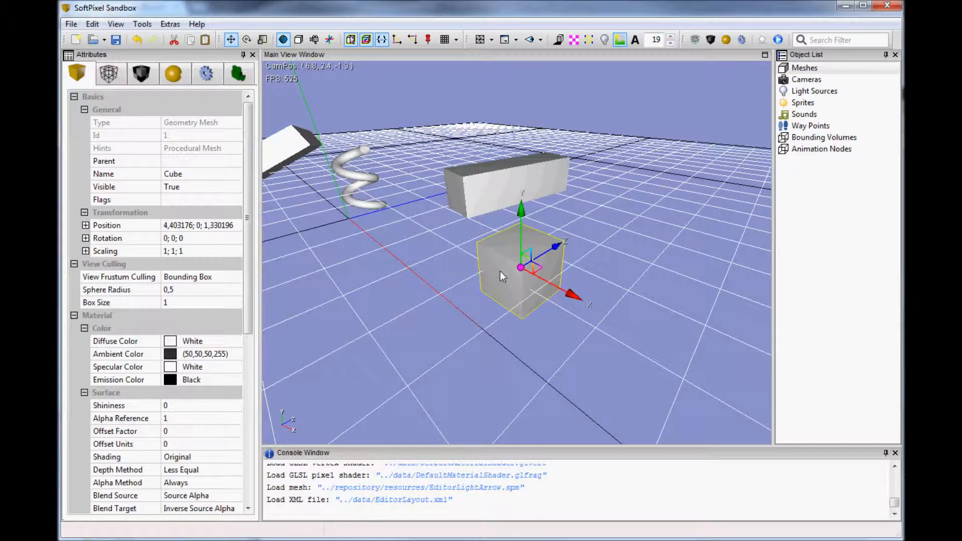
double_click(808, 70)
right_drag(672, 128, 600, 188)
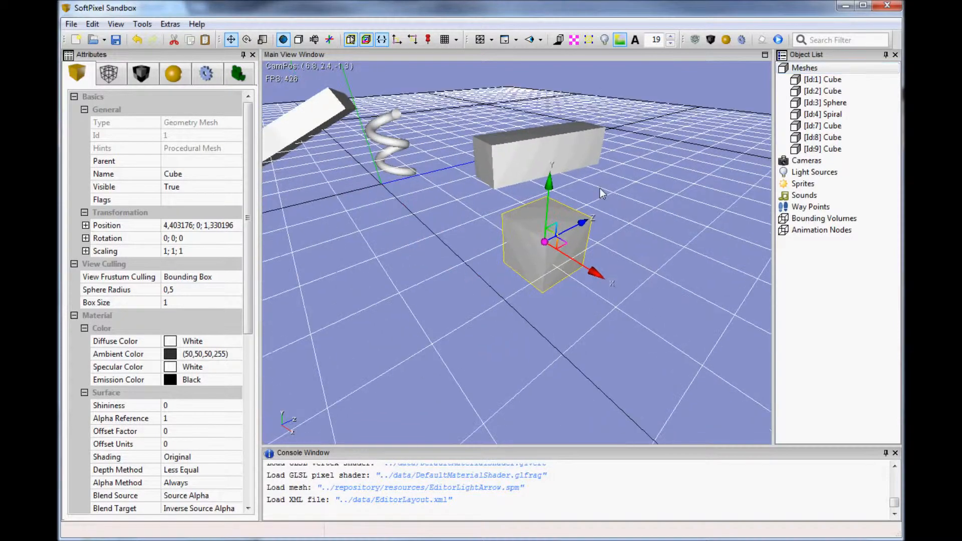
Step: Rename the selected cube as Test Cube
click(211, 176)
text(Test Cube)
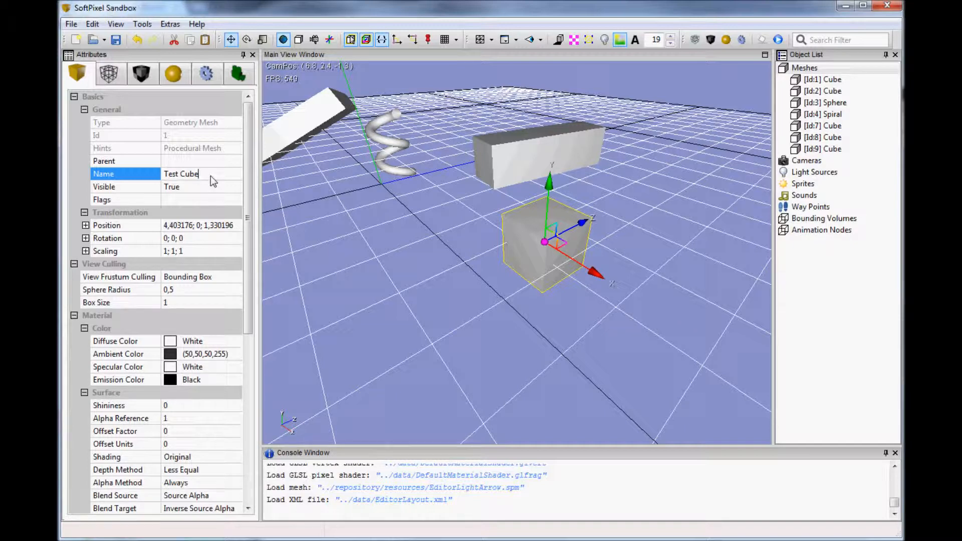
key(Return)
right_drag(453, 223, 455, 225)
Step: Set the diffuse color of Test Cube to Red
drag(252, 229, 253, 314)
click(174, 420)
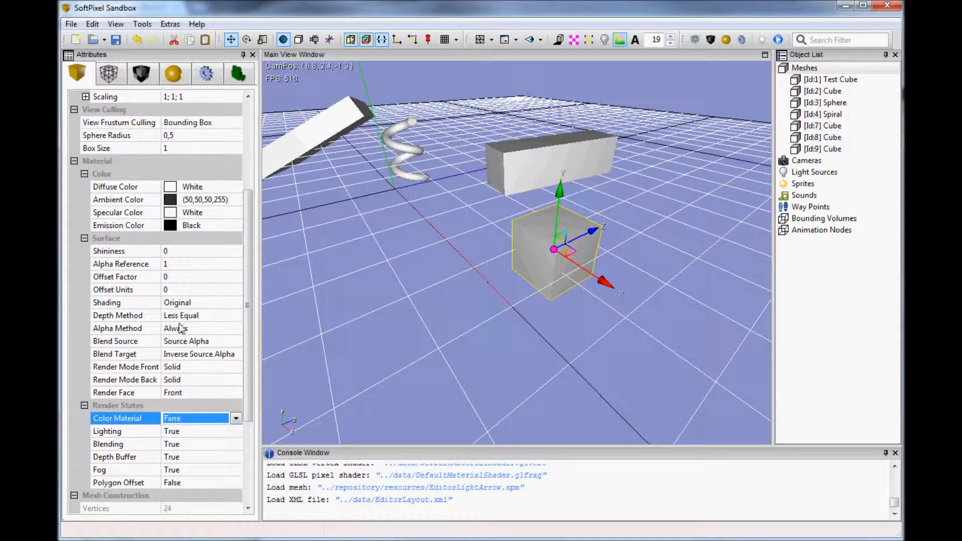
click(198, 187)
text(Red)
key(Return)
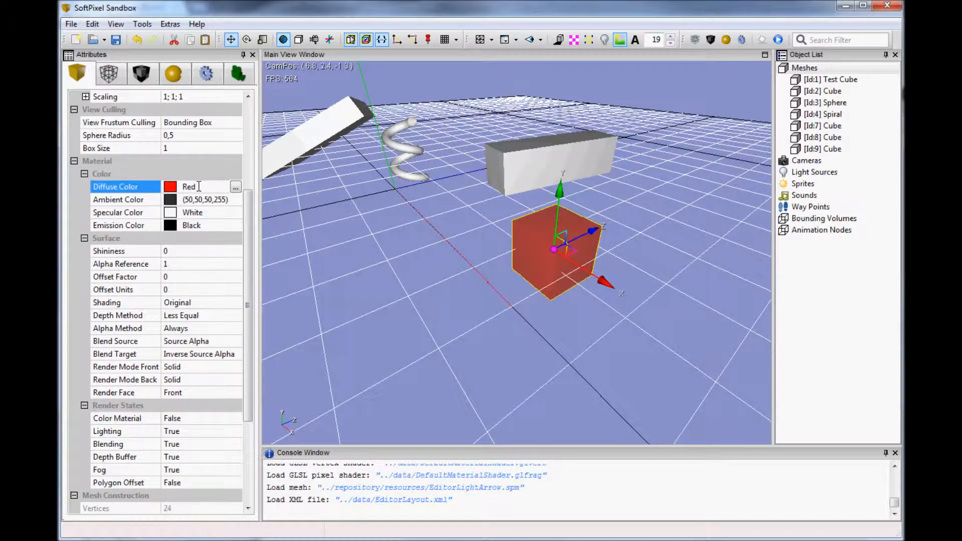
middle_drag(490, 198, 513, 202)
right_drag(514, 202, 512, 260)
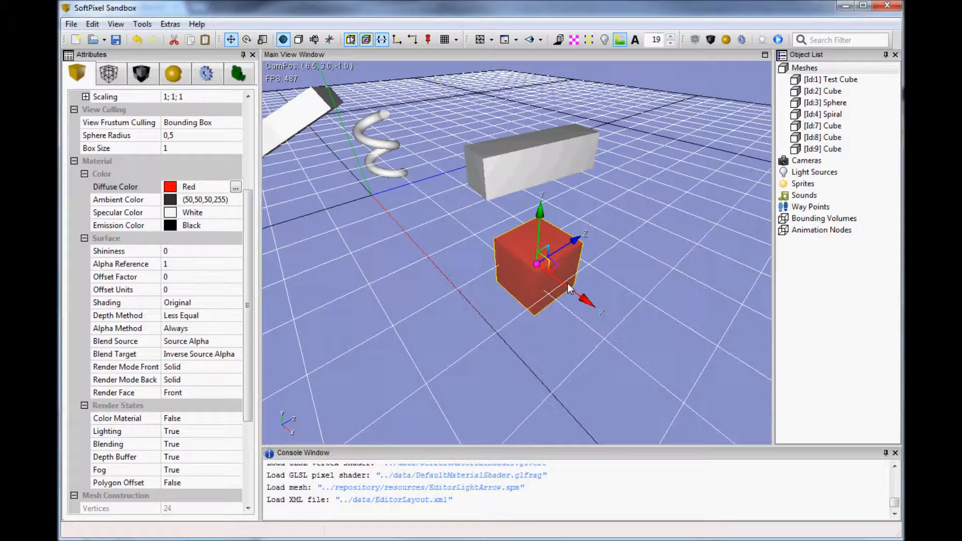
Step: Duplicate the red cube and move the copy away along the positive X axis
key(ctrl+d)
drag(567, 287, 760, 423)
right_drag(567, 287, 563, 285)
scroll(563, 284, down, 3)
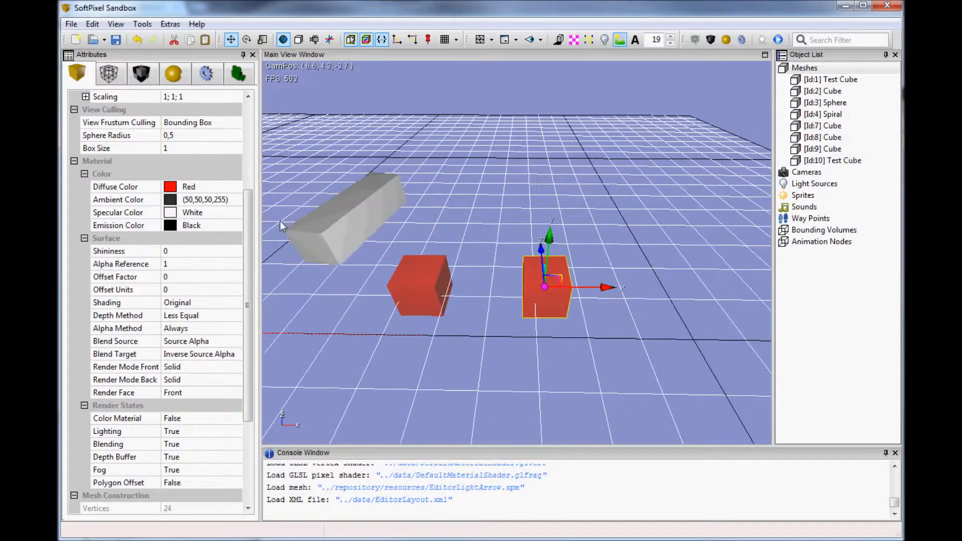
Step: Set the duplicated cube's diffuse color to Yellow
click(233, 191)
text(Yellow)
key(Return)
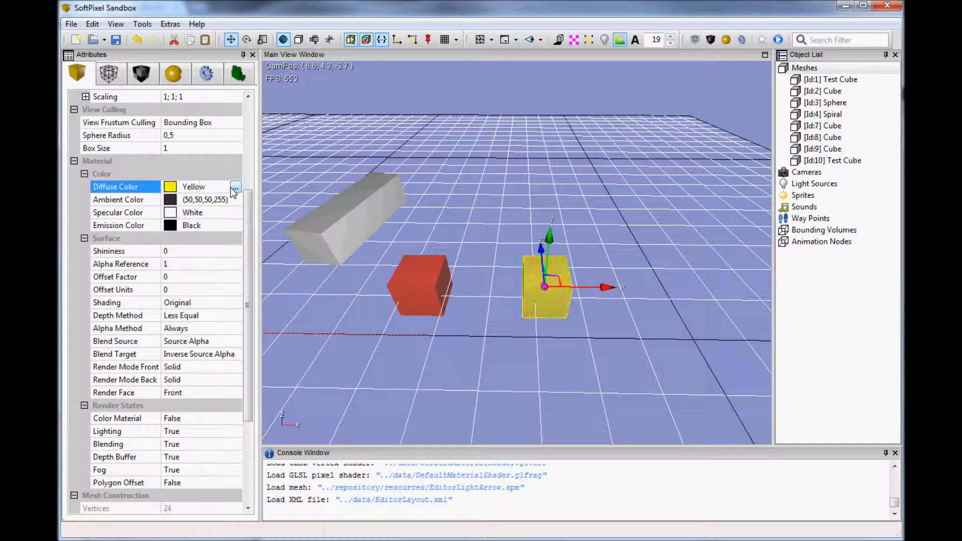
right_drag(540, 278, 531, 283)
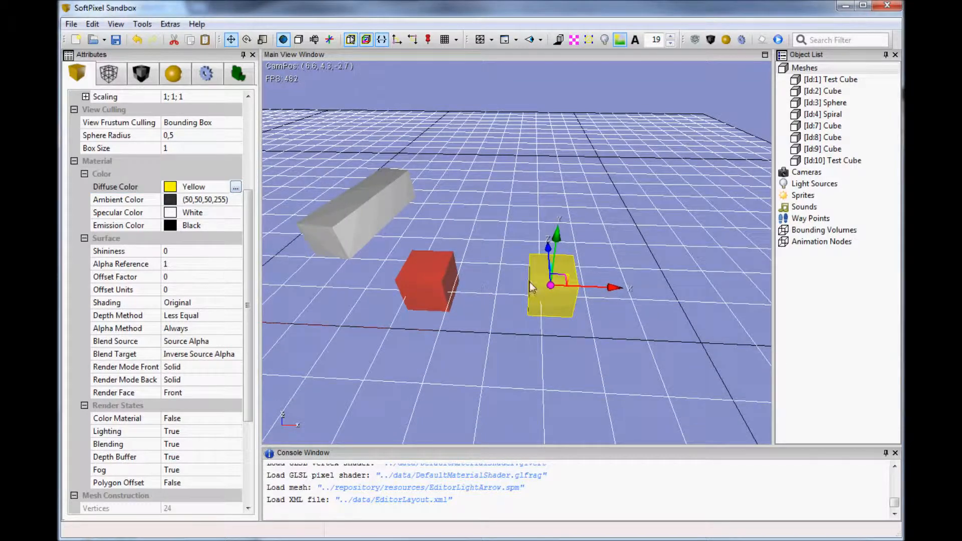
Step: Make another copy of the red cube and move it away from the original along the Z axis
key(ctrl+v)
drag(441, 249, 403, 341)
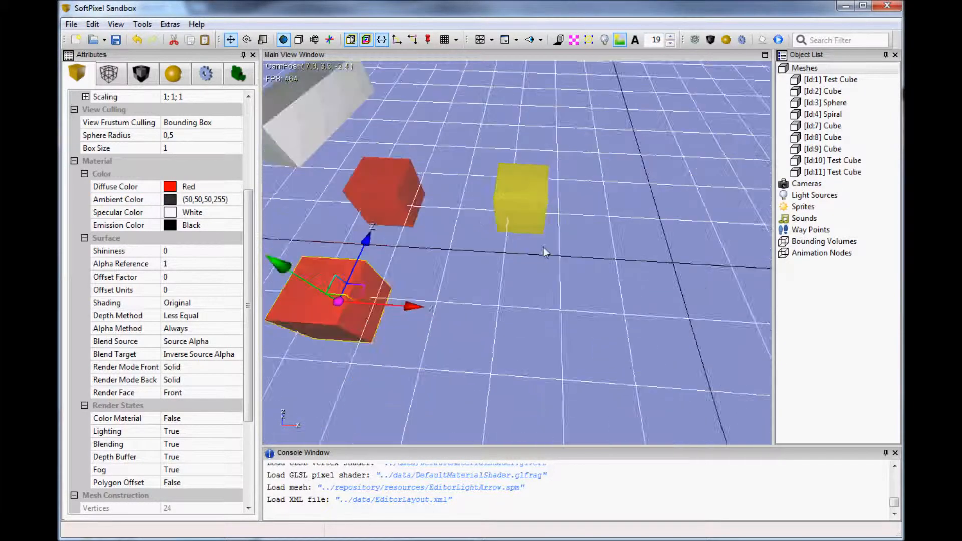
right_drag(543, 248, 546, 248)
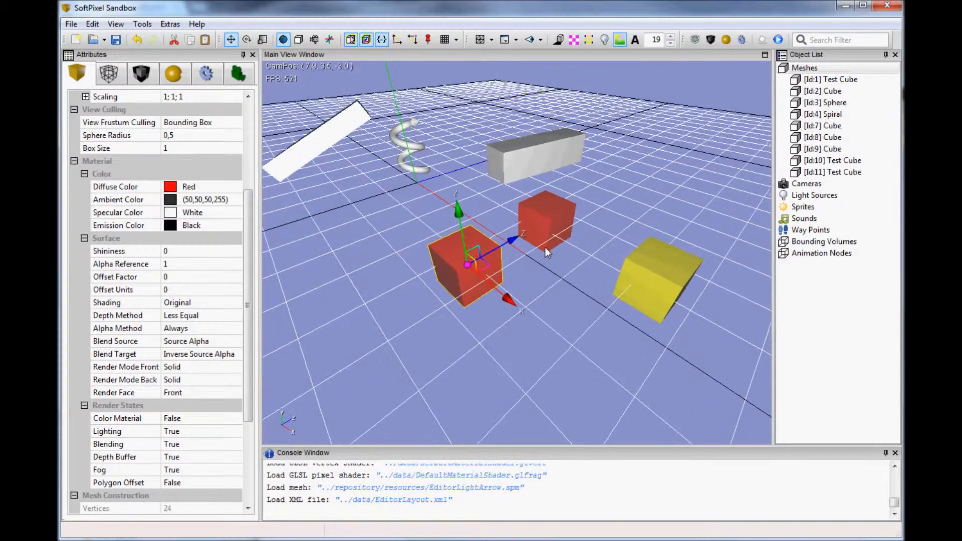
Step: Give the newest cube copy a custom blue diffuse color of 28, 145, 240 and add that color to the custom colors
click(216, 187)
click(236, 186)
drag(297, 116, 277, 67)
drag(345, 113, 346, 109)
click(258, 227)
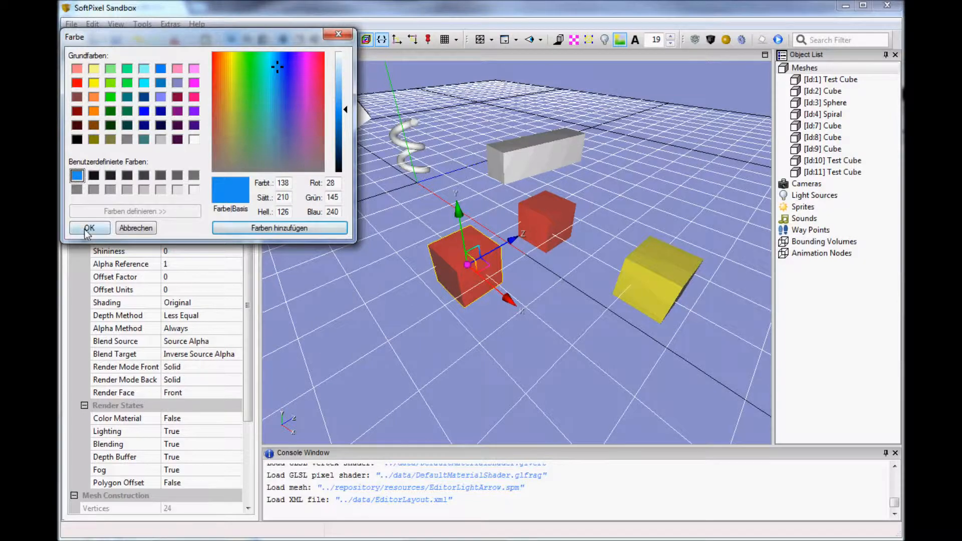
click(89, 228)
middle_drag(557, 274, 557, 274)
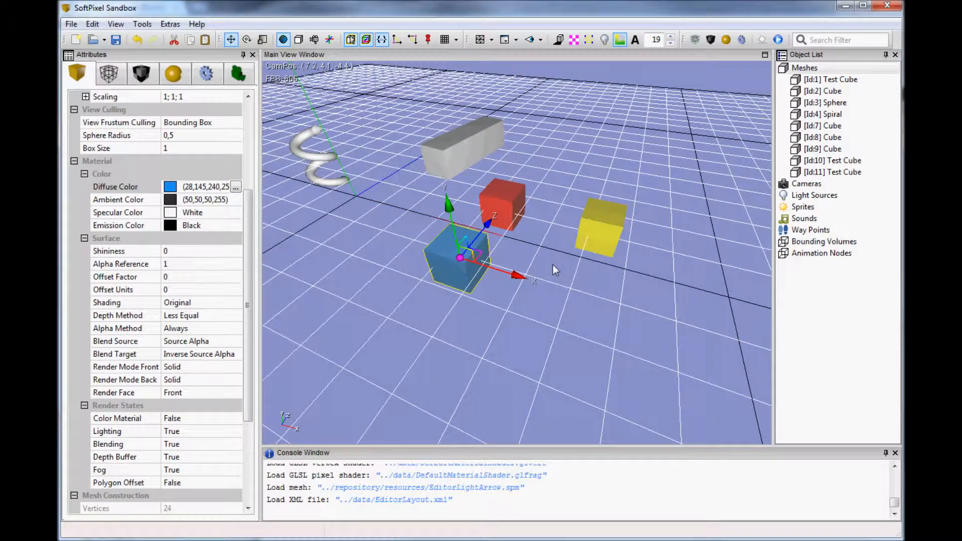
middle_drag(572, 267, 553, 266)
Step: Select the point light, turn on scene lighting and move the light above the colored cubes
click(541, 118)
middle_drag(554, 208, 579, 237)
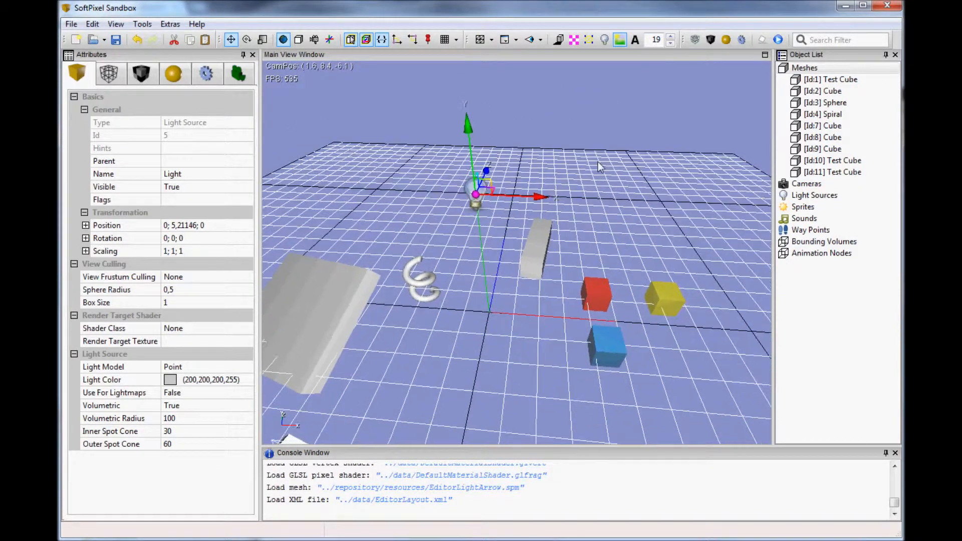
click(605, 40)
mouse_move(489, 211)
mouse_down()
mouse_move(598, 217)
mouse_move(341, 215)
mouse_move(672, 217)
mouse_move(339, 210)
mouse_move(644, 227)
mouse_move(637, 232)
mouse_up()
right_drag(609, 234, 609, 234)
Step: Set the light's color to Blue and move it across the scene above the large slab
click(235, 380)
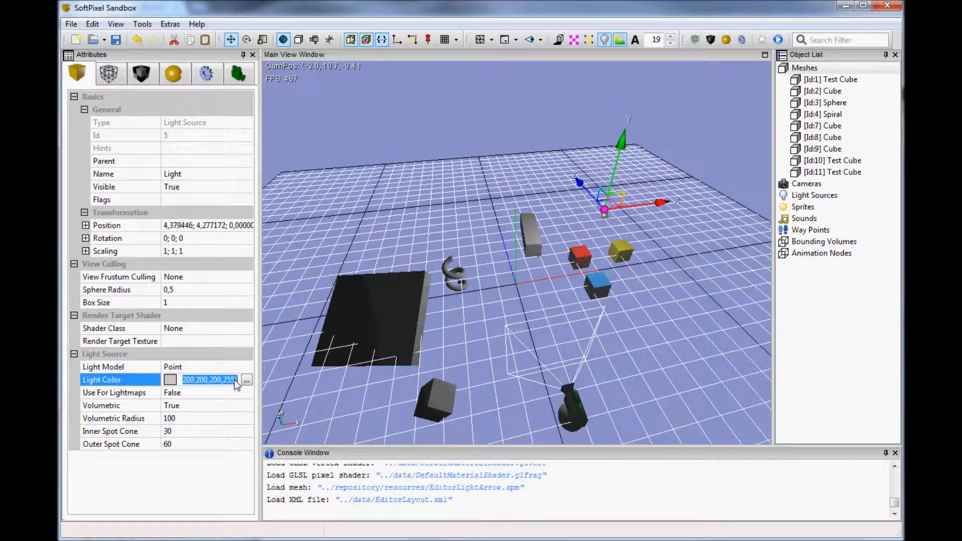
text(Blue)
key(Return)
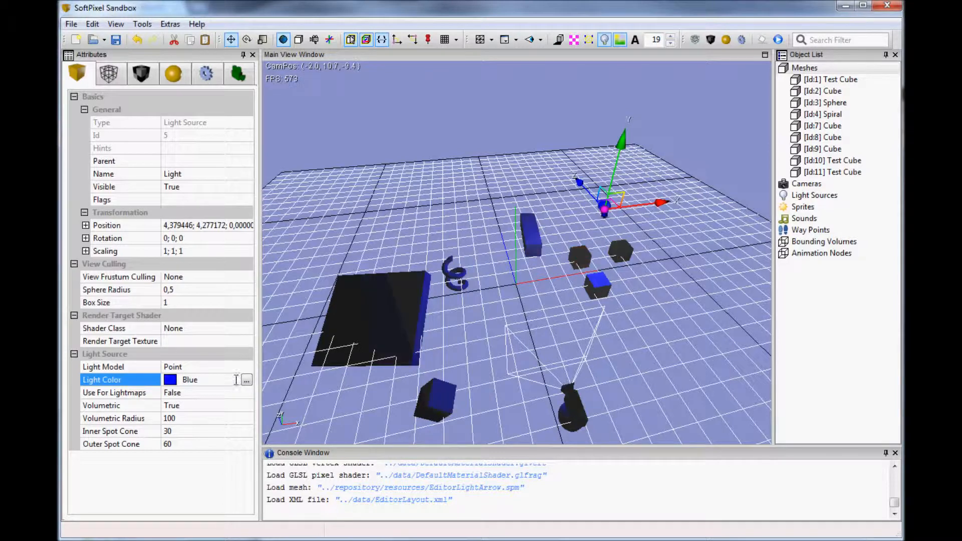
right_drag(596, 227, 600, 228)
drag(639, 201, 383, 184)
right_drag(392, 189, 396, 190)
Step: Duplicate the blue light to a spot above the colored cubes and set the copy's light color to Red
key(ctrl+d)
drag(414, 183, 639, 203)
click(224, 380)
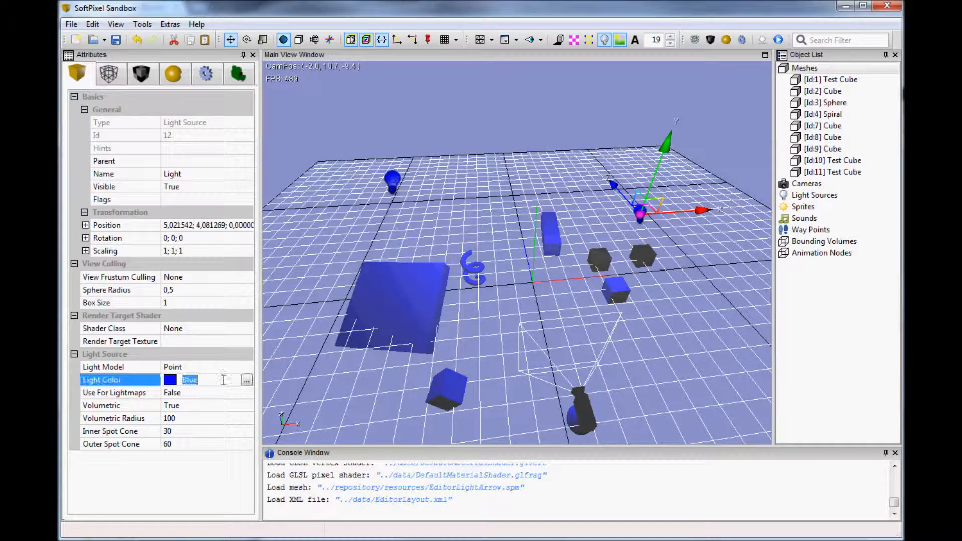
key(Return)
right_drag(542, 295, 550, 248)
Step: Make a third light with the light color Green and place it near the small tilted cubes
key(ctrl+v)
drag(572, 195, 621, 388)
click(222, 381)
text(Green)
key(Return)
right_drag(567, 286, 567, 287)
drag(588, 221, 616, 320)
right_drag(545, 256, 546, 253)
Step: Deselect everything and turn off scene lighting
click(468, 169)
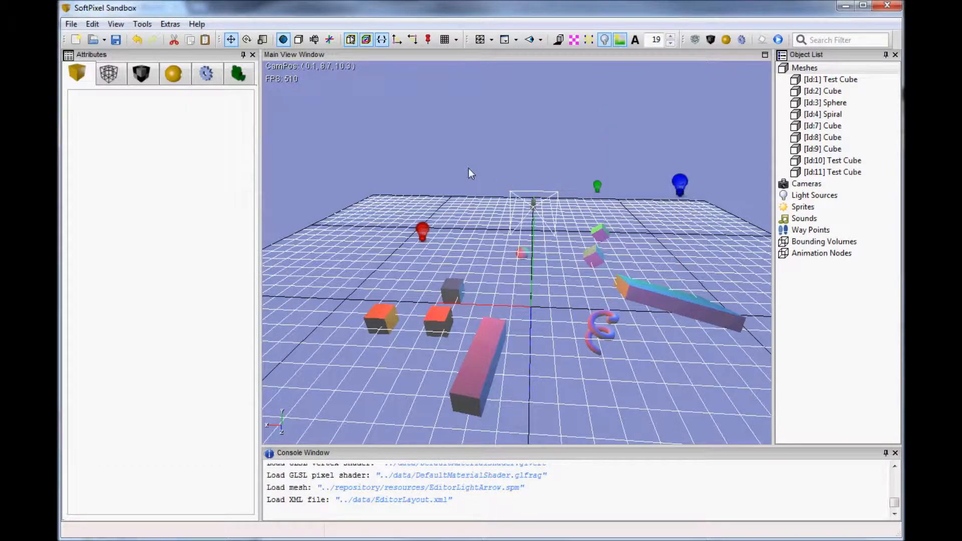
click(608, 41)
right_drag(593, 248, 593, 247)
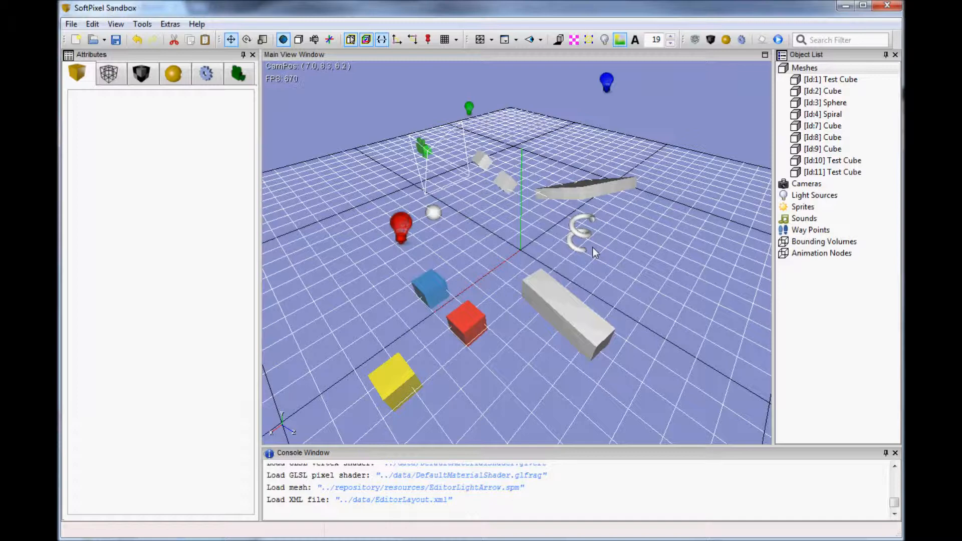
right_drag(569, 255, 554, 242)
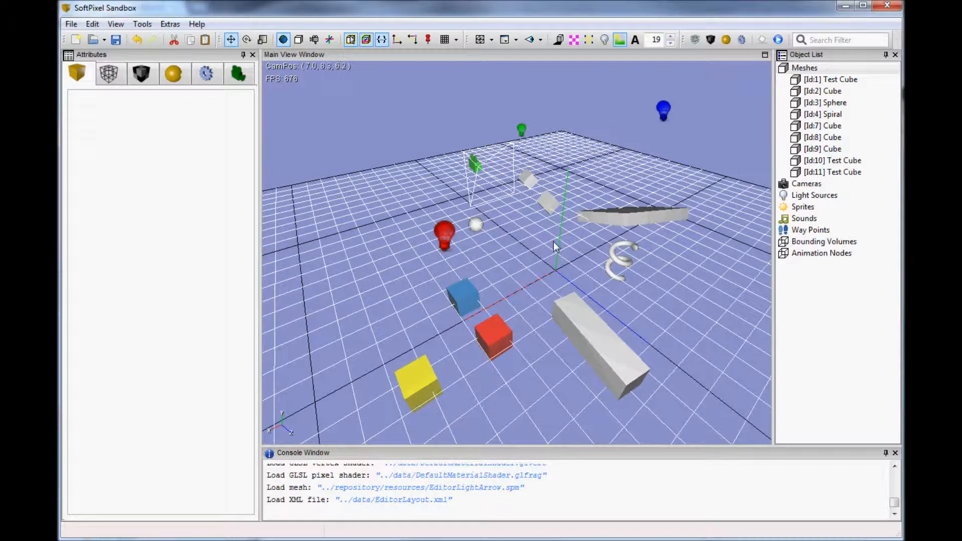
Step: Open a second view window beside the main view and pan and zoom its top view over the scene
click(516, 40)
click(524, 72)
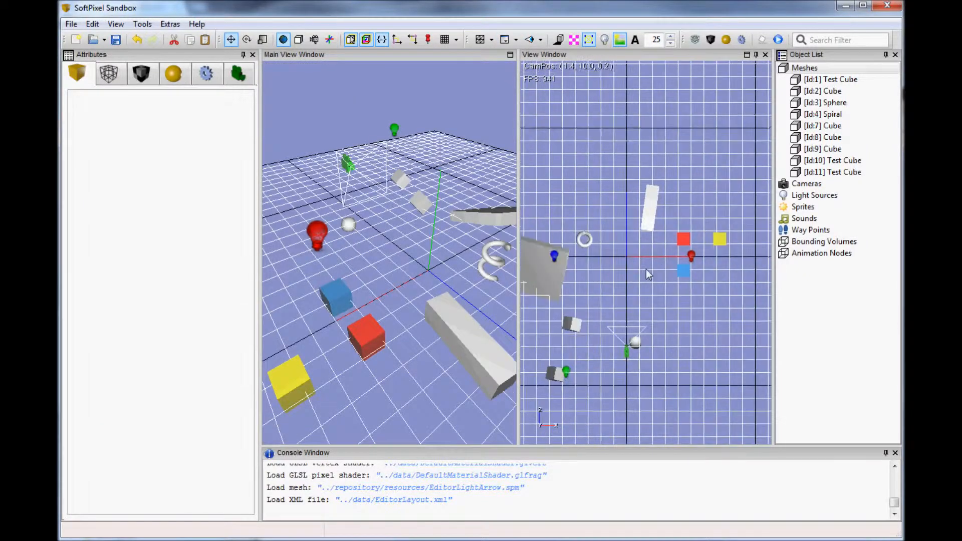
middle_drag(646, 270, 646, 278)
scroll(661, 257, up, 5)
scroll(661, 257, down, 7)
scroll(661, 261, up, 2)
scroll(626, 182, up, 1)
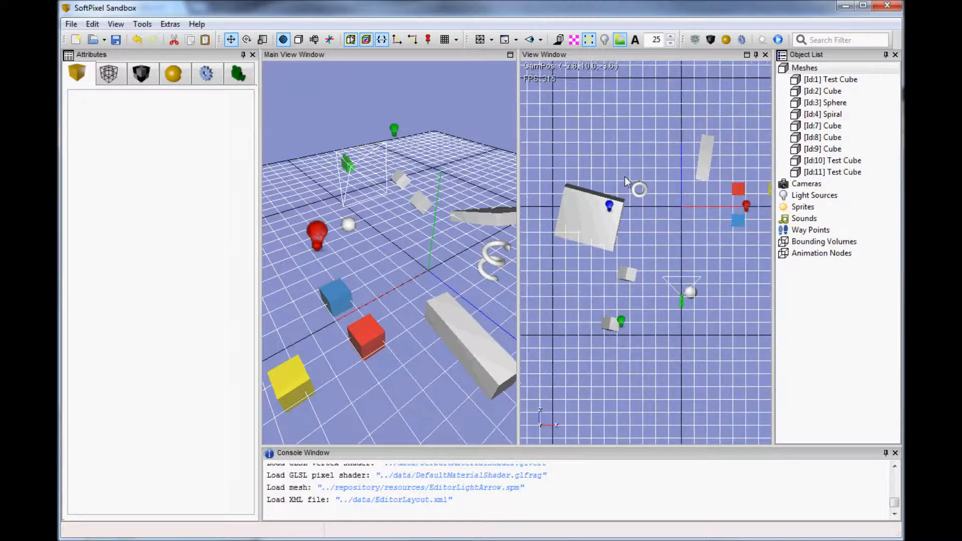
Step: Switch the second view window from the top view to the 3D view
click(542, 39)
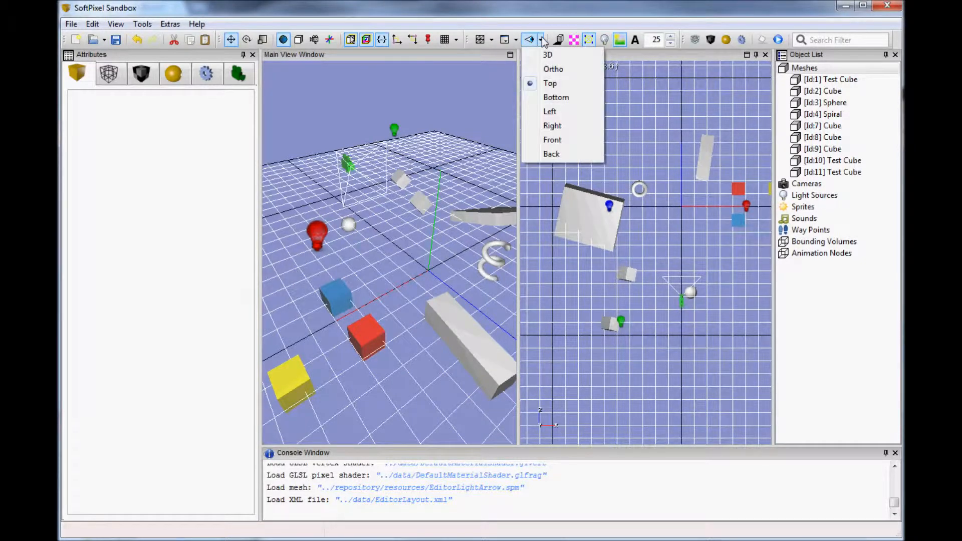
click(547, 55)
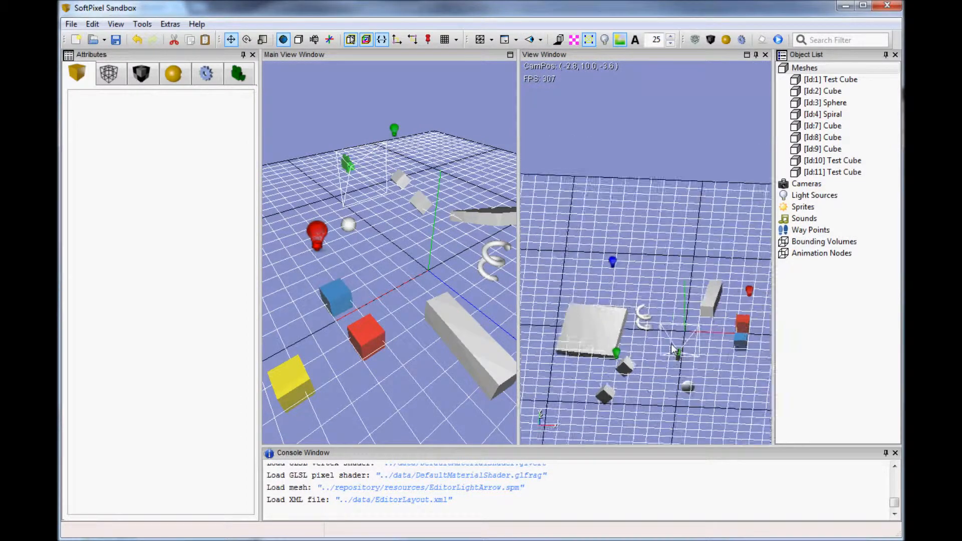
click(540, 40)
click(548, 55)
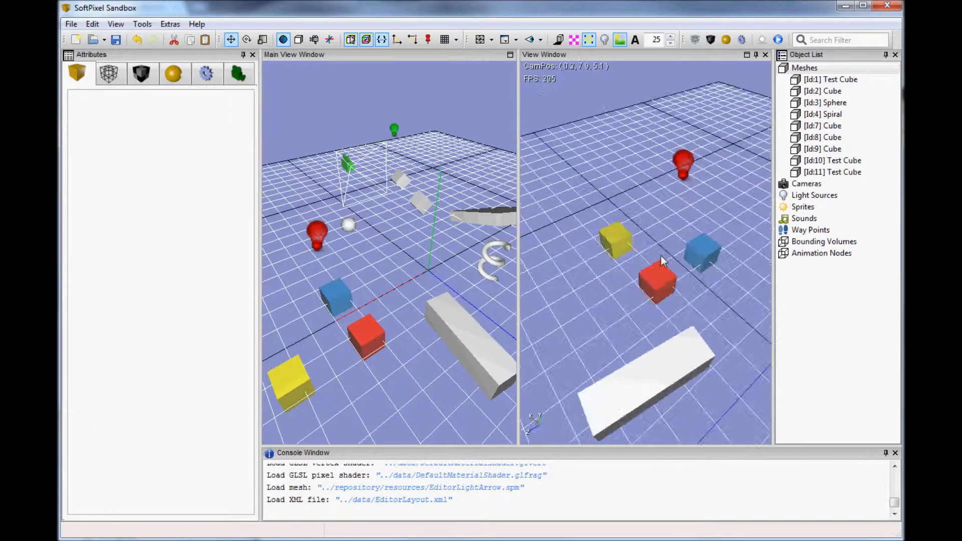
Step: Switch the second view window to the top view and hide the 3D grid in the main view window
click(540, 40)
click(548, 82)
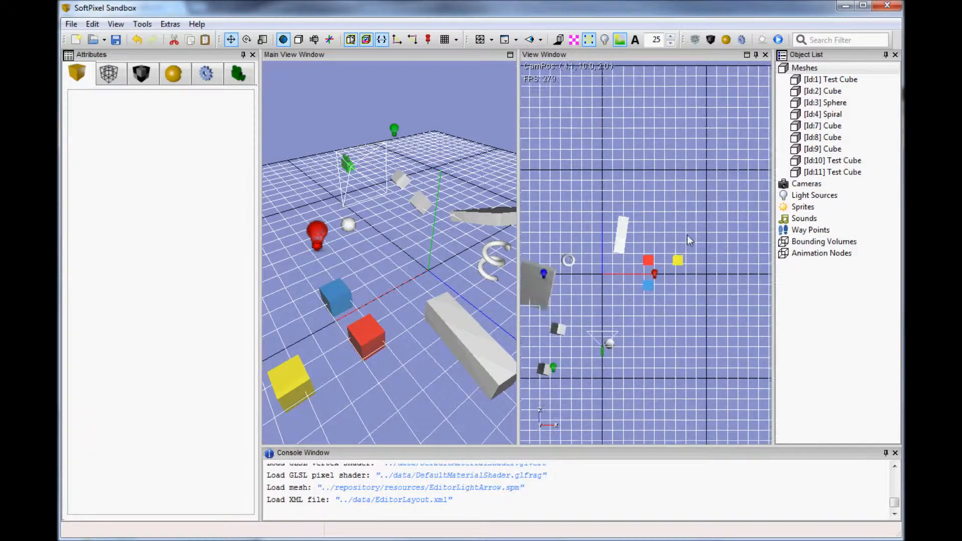
click(434, 113)
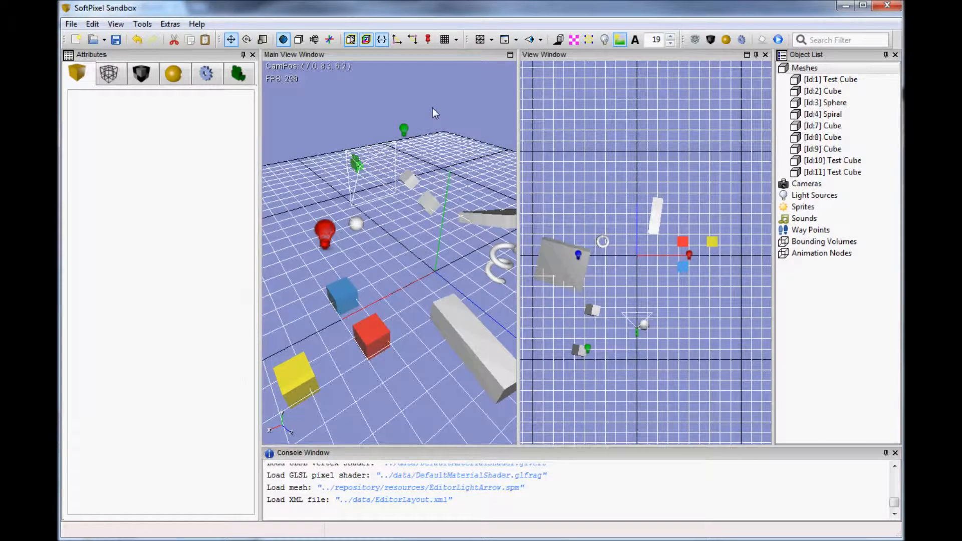
click(117, 24)
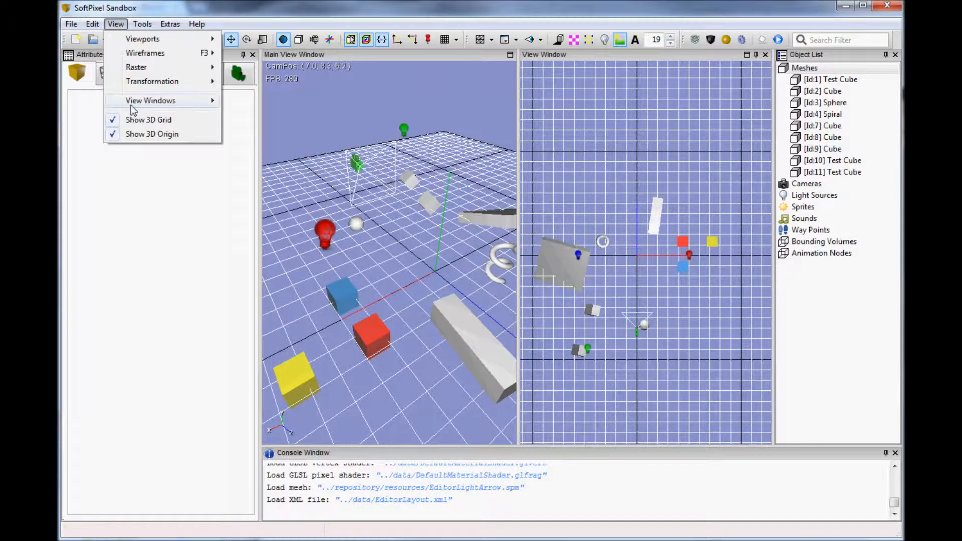
click(135, 120)
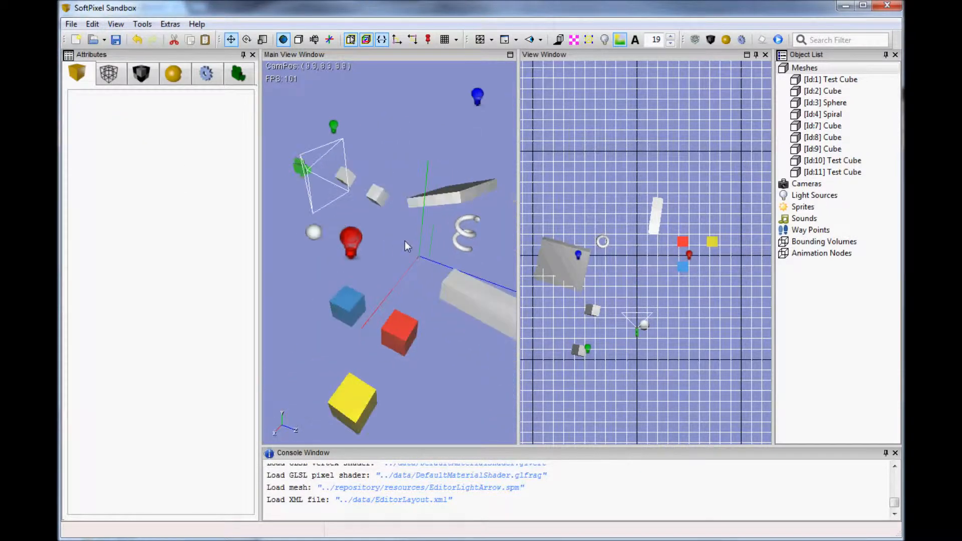
Step: Turn on scene lighting in the second view window and frame the lit objects around the blue and green lights
click(660, 259)
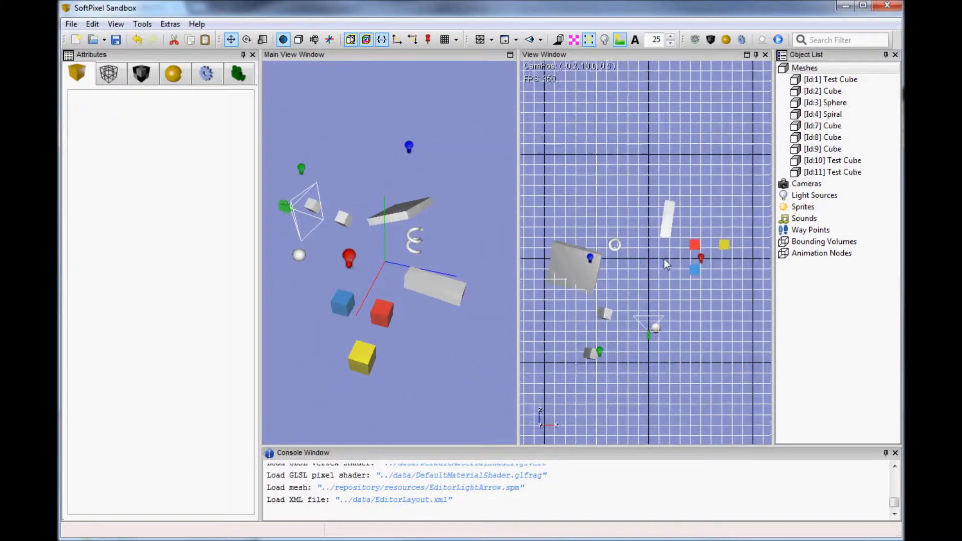
middle_drag(689, 285, 705, 267)
scroll(702, 287, up, 4)
scroll(677, 260, down, 4)
scroll(670, 251, up, 3)
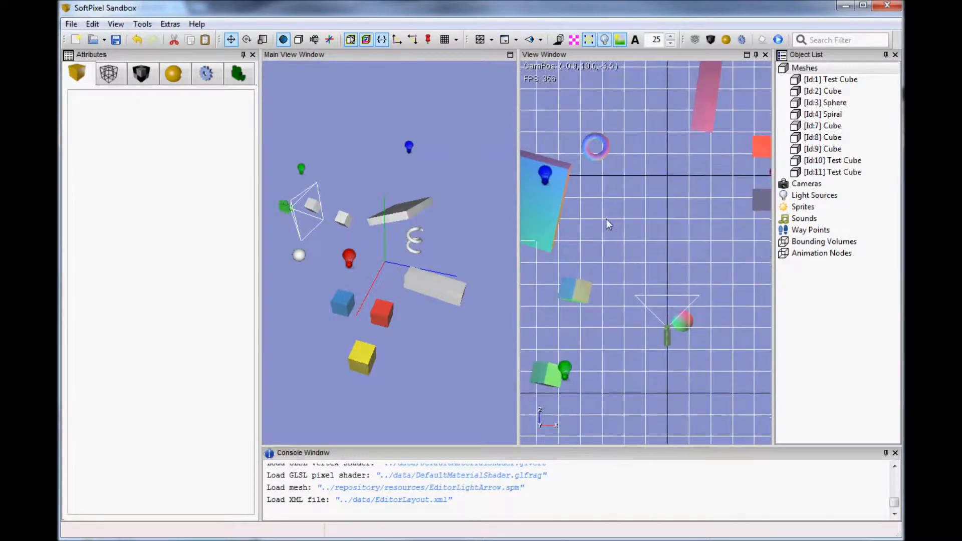
Step: Move the blue light in the top view to about X -5.3, Z 2.34, beyond the large tilted slab
click(546, 176)
drag(546, 179, 544, 136)
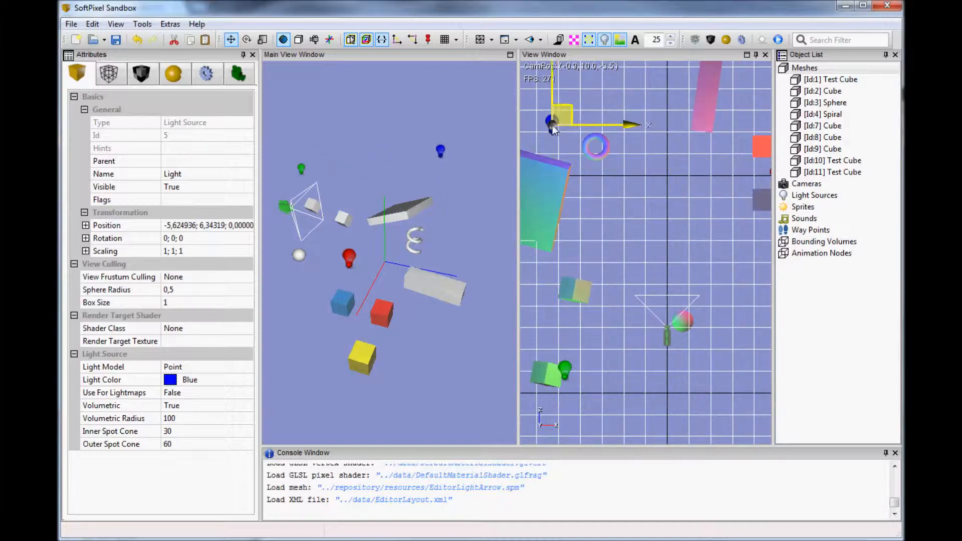
scroll(682, 213, down, 6)
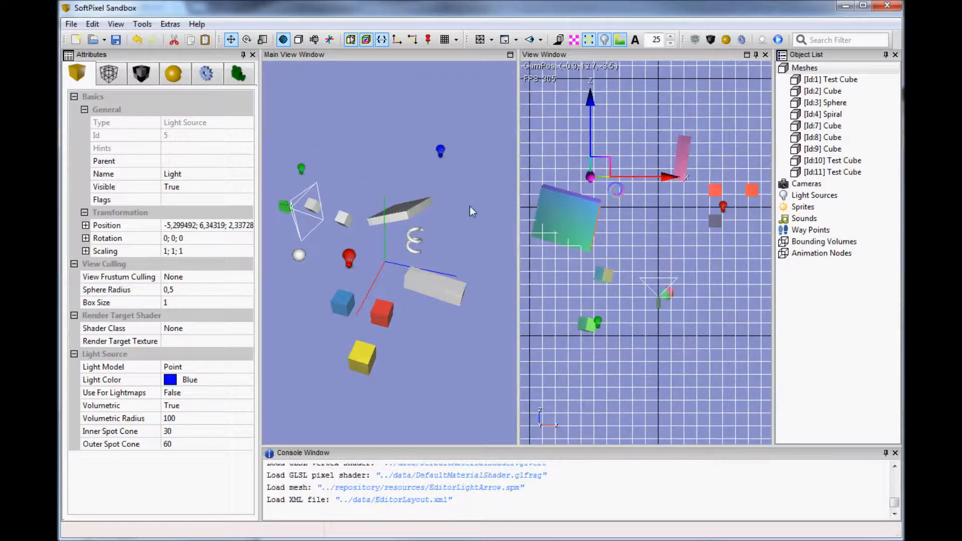
Step: Split the workspace into 4 viewports and adjust the camera in the main view window
click(516, 40)
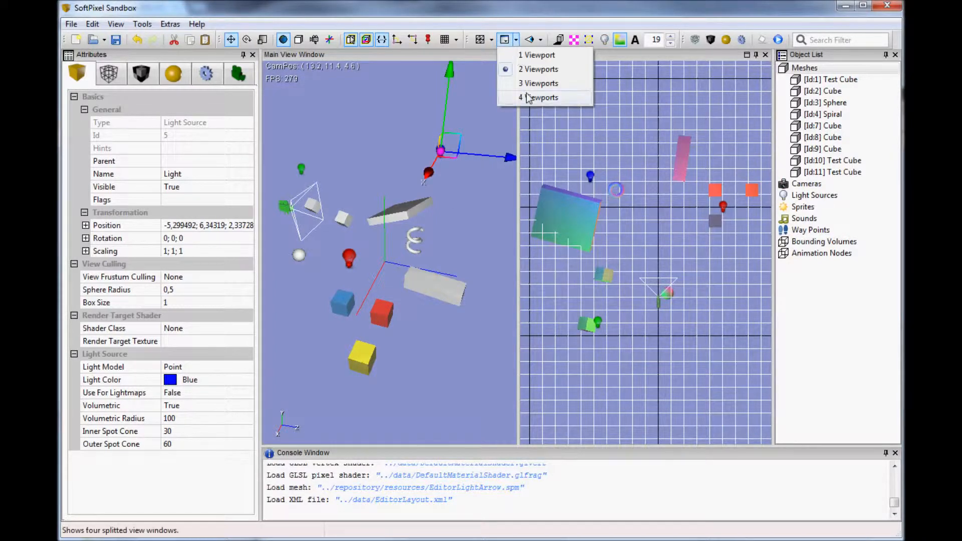
click(526, 97)
drag(490, 132, 519, 132)
middle_drag(490, 133, 484, 135)
middle_drag(461, 278, 461, 293)
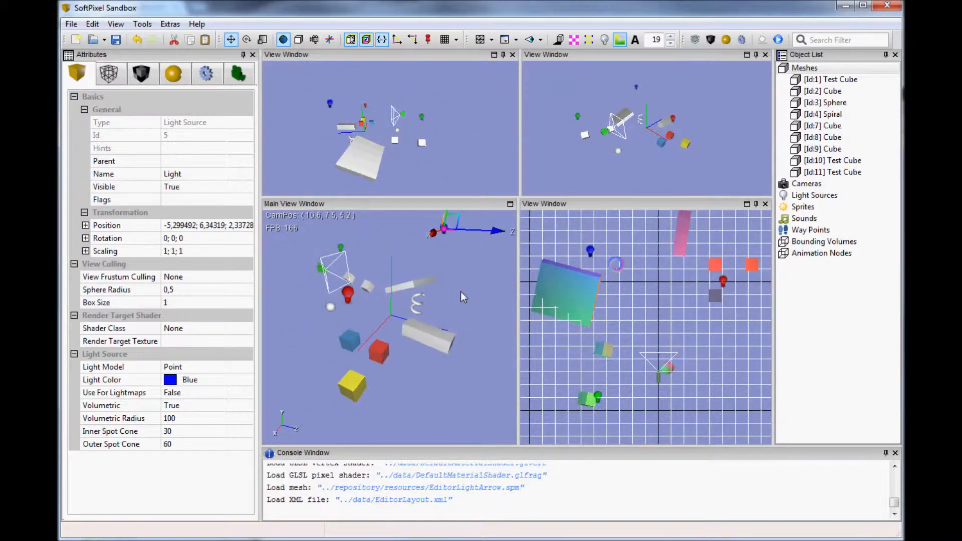
Step: Show the 3D grid in the main view window again and look at the scene from another side
click(115, 23)
click(141, 123)
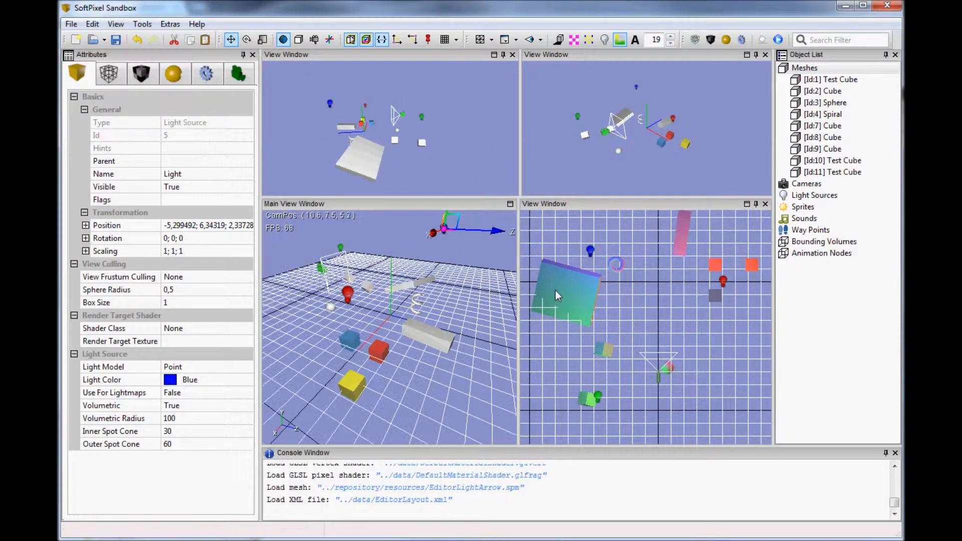
middle_drag(661, 315, 660, 297)
middle_drag(411, 327, 427, 326)
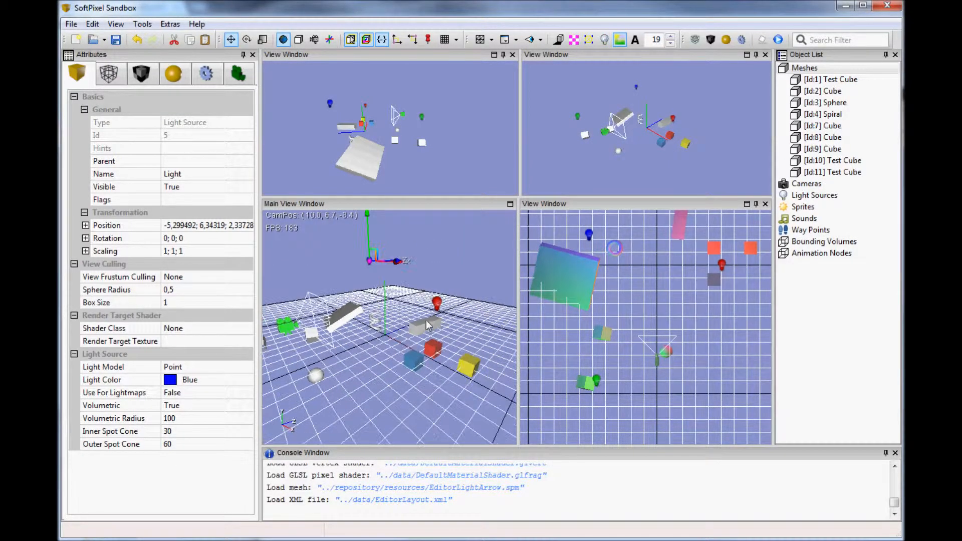
Step: Set the wireframe mode of the main view window to Lines
click(492, 39)
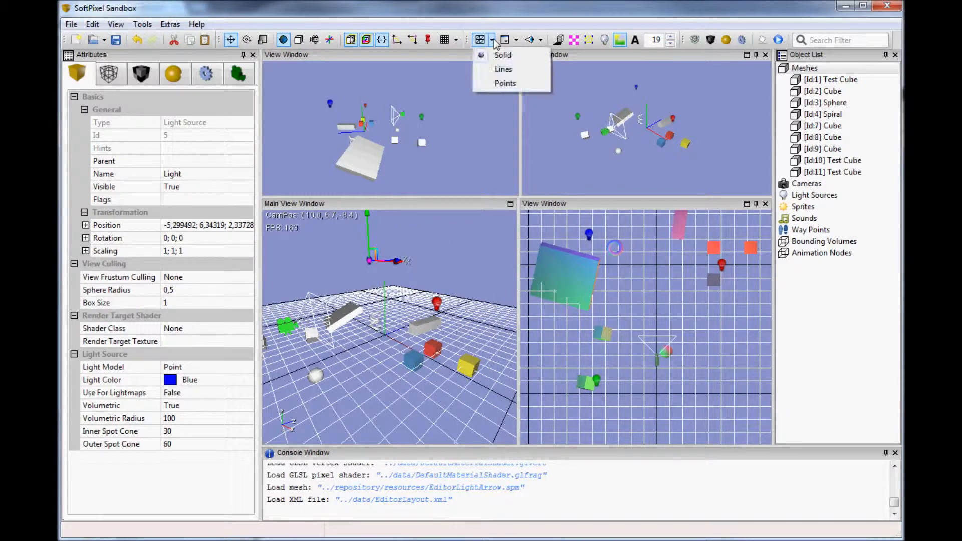
click(507, 68)
middle_drag(444, 303, 439, 310)
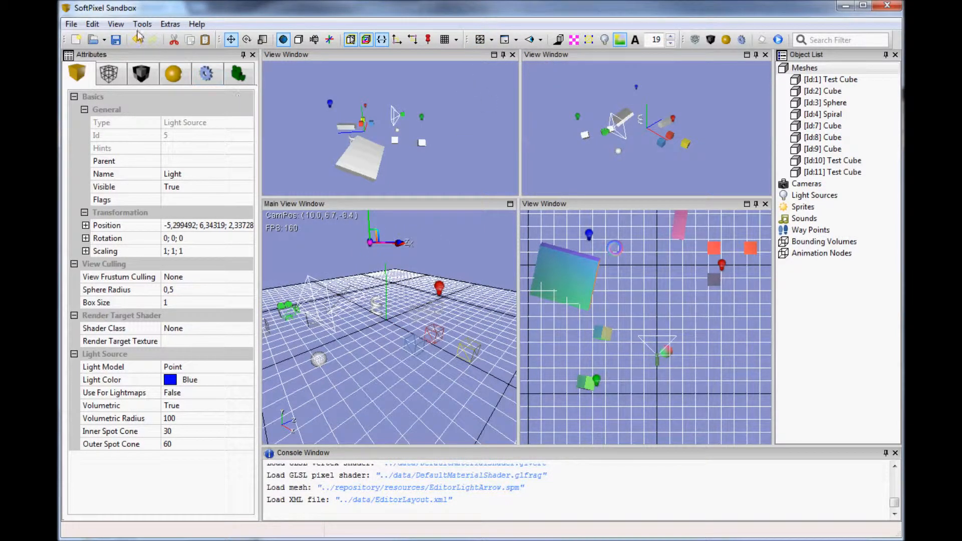
Step: Turn off the main view window's 3D grid and deselect the blue light
click(116, 24)
click(137, 119)
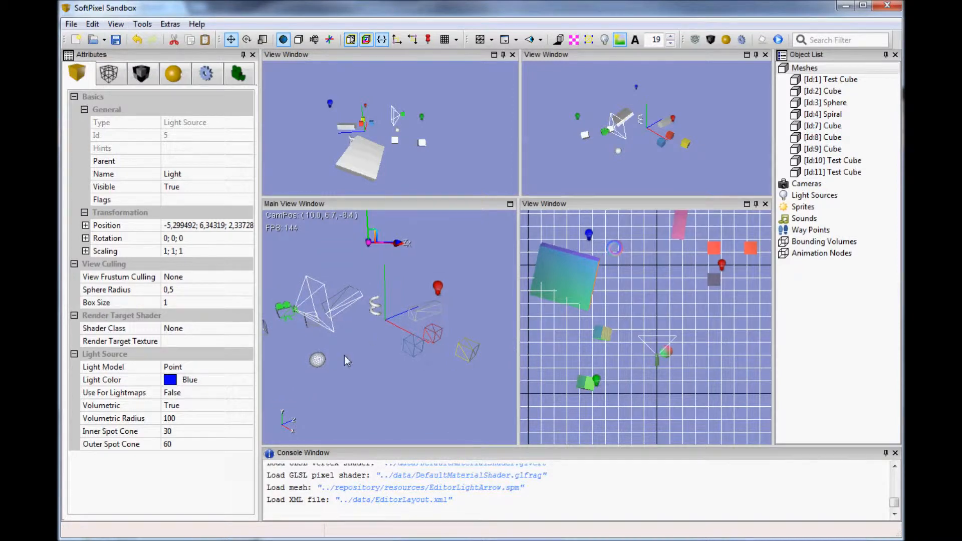
click(392, 315)
Step: Display the main view window's meshes as Points and return them to Solid while flying around the scene
middle_drag(393, 314, 393, 314)
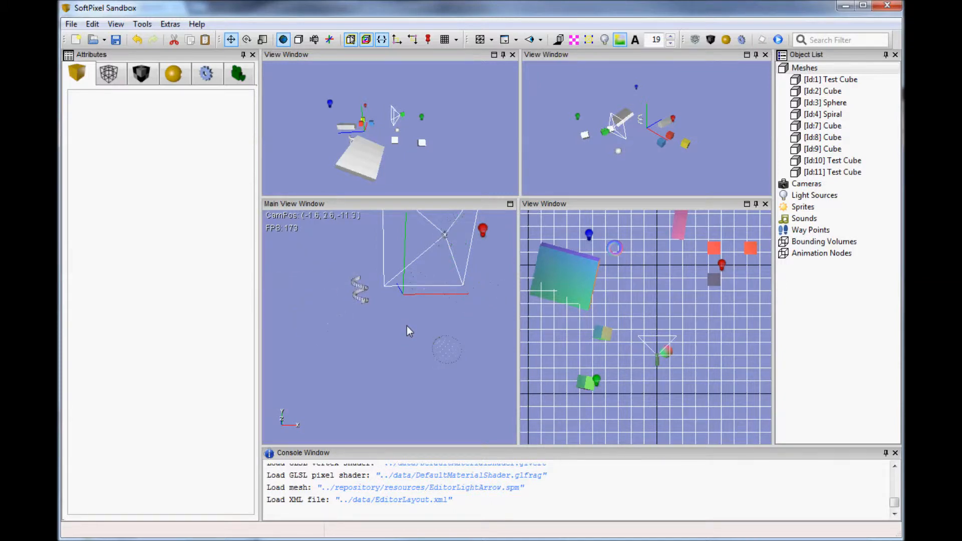
middle_drag(407, 333, 407, 333)
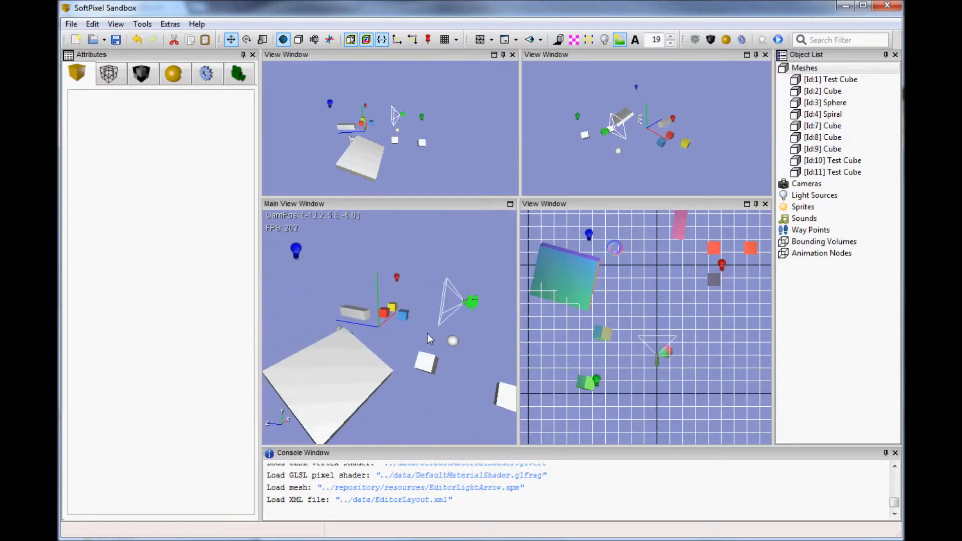